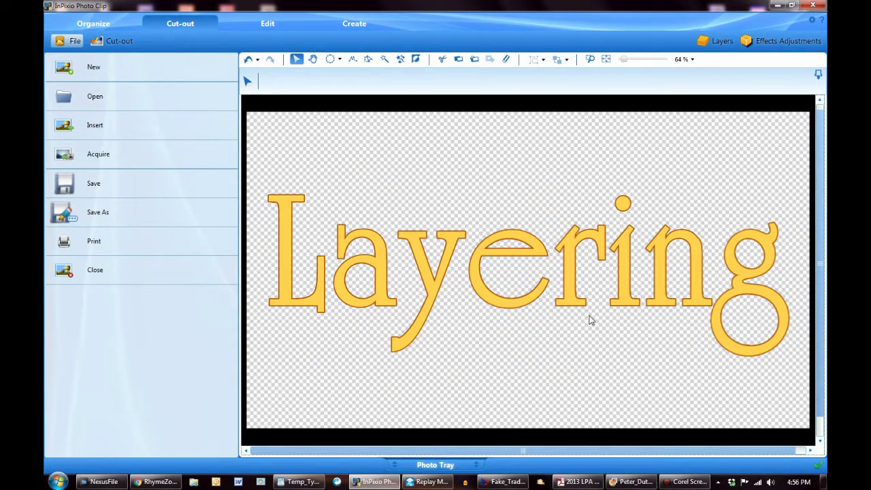
Insert coffin_Half_Lid_Open.png from the MemeFactory folder onto the canvas
{"action": "left_click", "coordinate": [140, 133]}
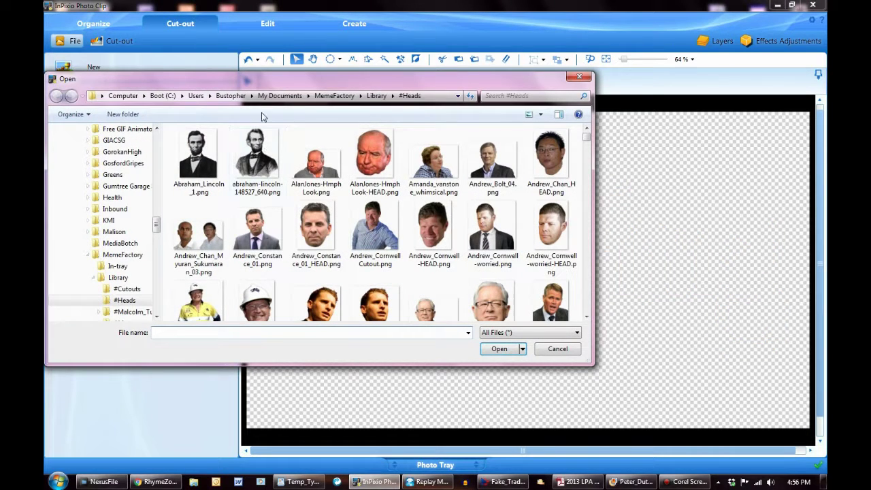
{"action": "left_click", "coordinate": [334, 96]}
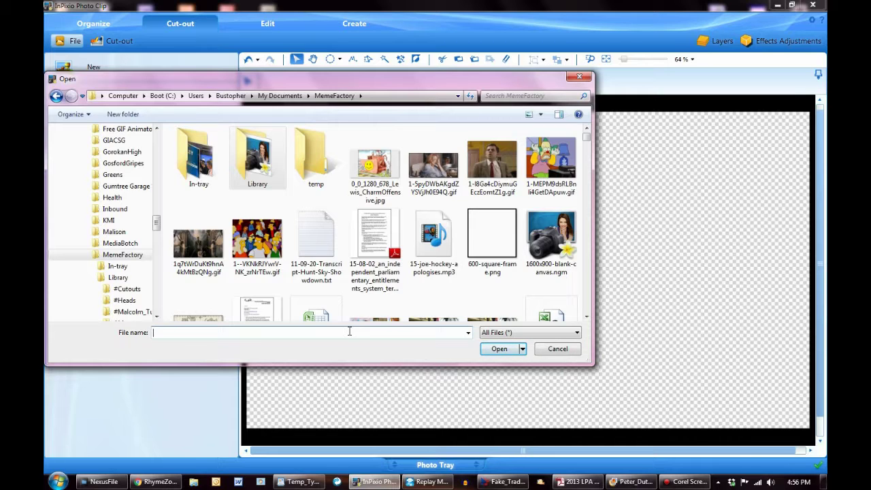
{"action": "type", "text": "coffin"}
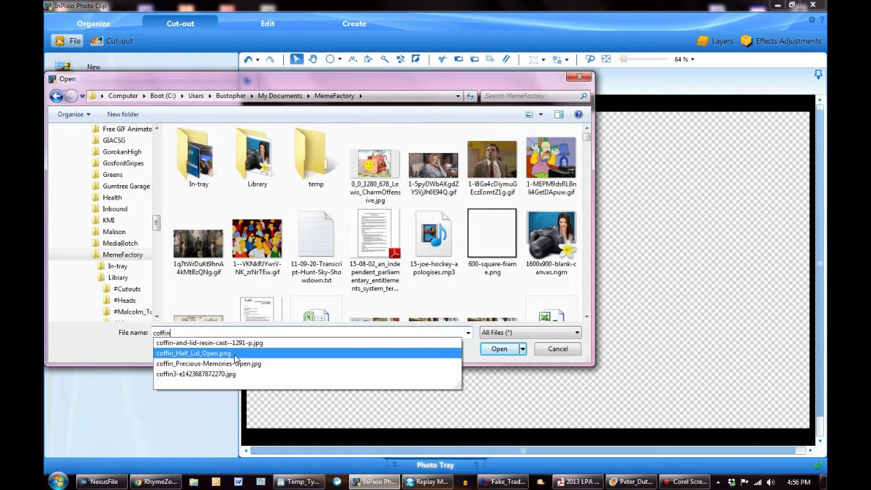
{"action": "left_click", "coordinate": [235, 354]}
{"action": "left_click", "coordinate": [499, 348]}
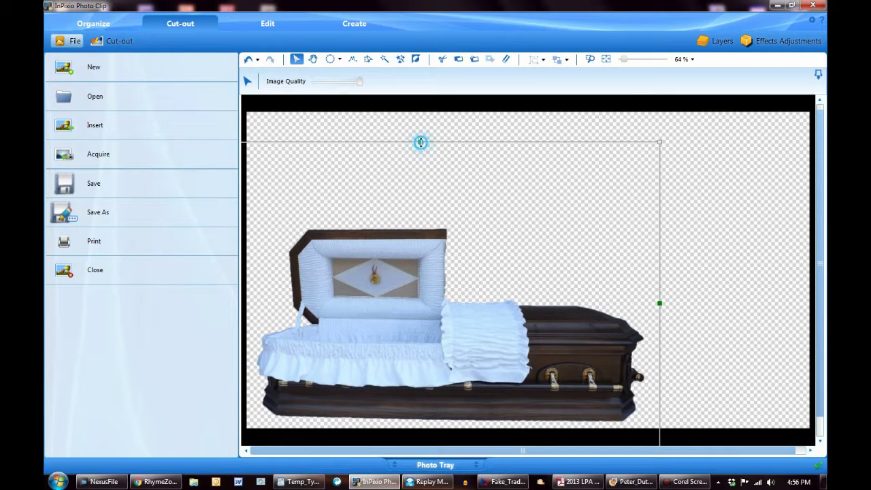
Stretch the coffin image slightly taller and wider
{"action": "left_click_drag", "start_coordinate": [420, 142], "coordinate": [422, 115]}
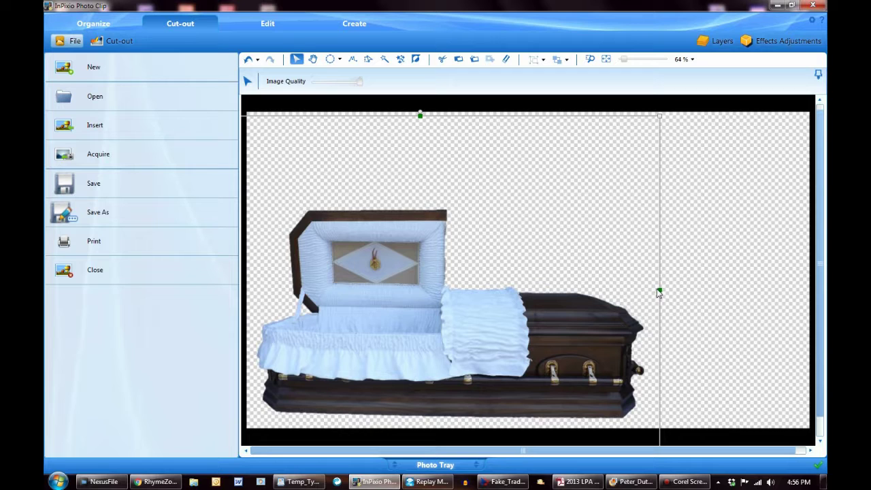
{"action": "left_click_drag", "start_coordinate": [659, 289], "coordinate": [608, 286]}
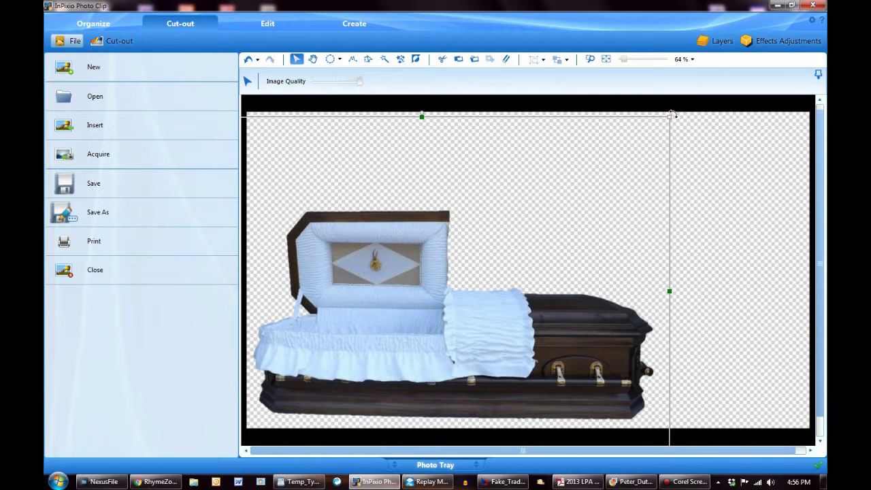
{"action": "left_click_drag", "start_coordinate": [672, 114], "coordinate": [666, 110]}
{"action": "left_click", "coordinate": [752, 336]}
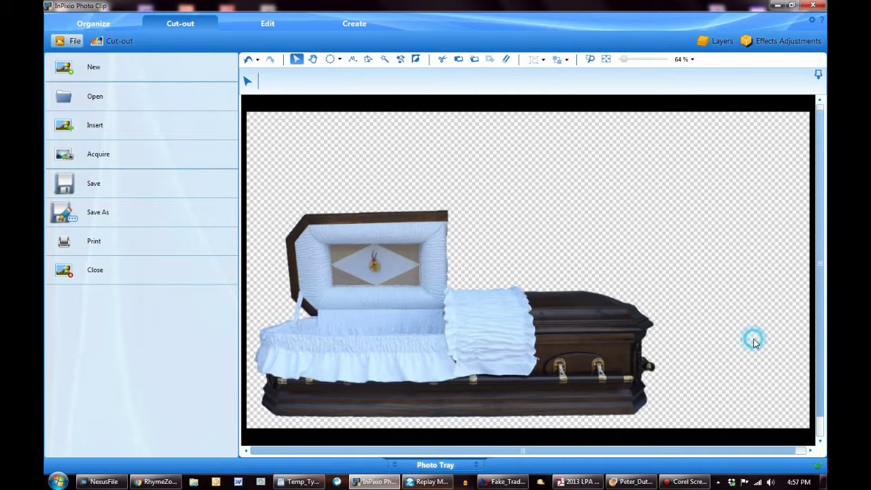
Insert the side-profile man-in-suit cut-out from the Library's #Heads folder onto the canvas
{"action": "left_click", "coordinate": [144, 133]}
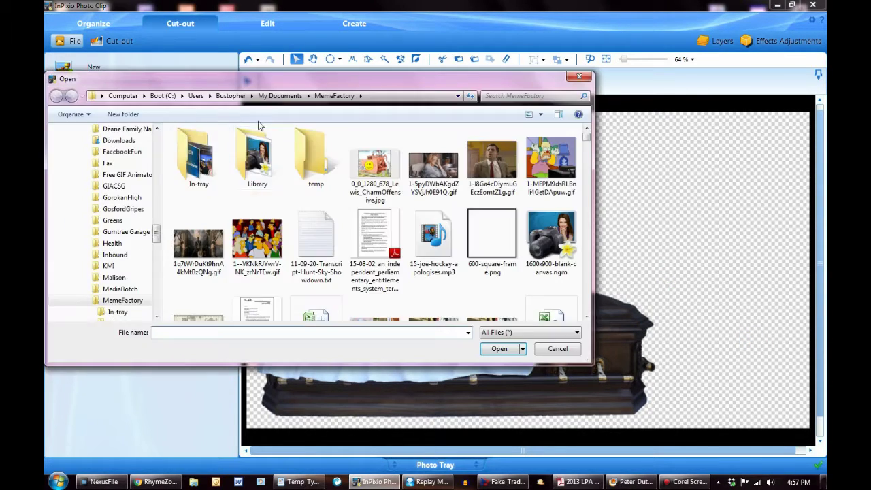
{"action": "double_click", "coordinate": [280, 145]}
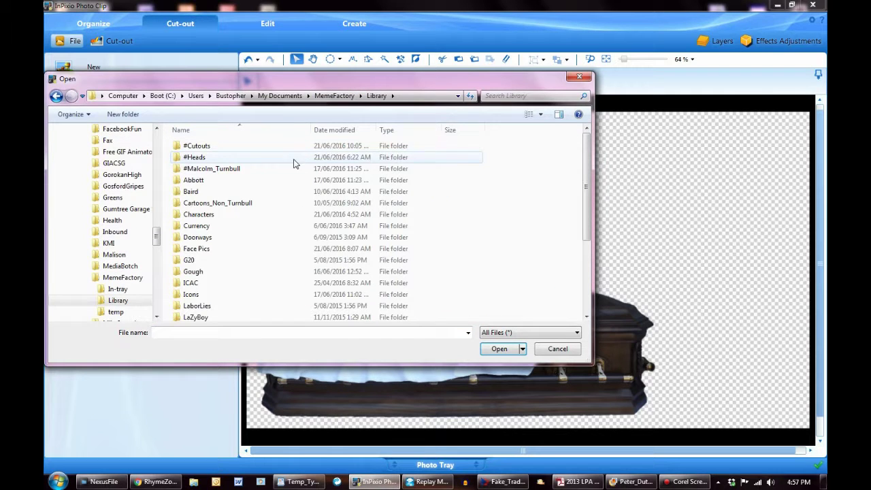
{"action": "double_click", "coordinate": [237, 157]}
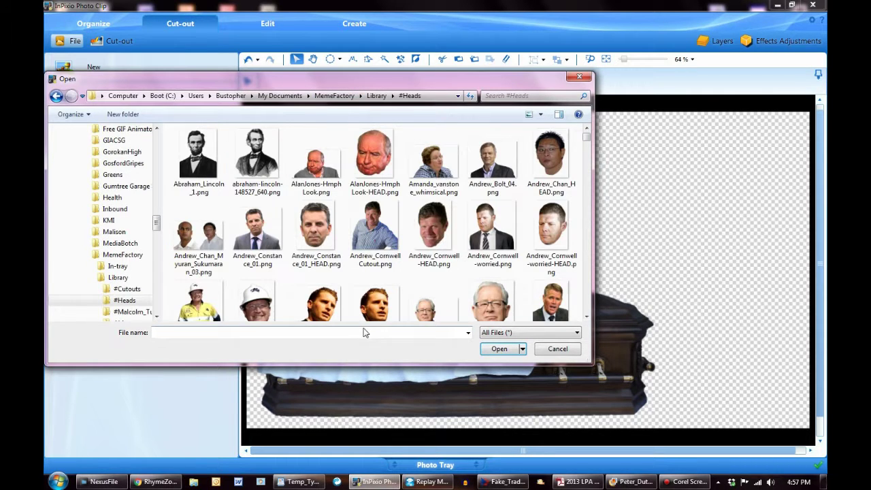
{"action": "left_click", "coordinate": [364, 332]}
{"action": "left_click_drag", "start_coordinate": [586, 137], "coordinate": [583, 264]}
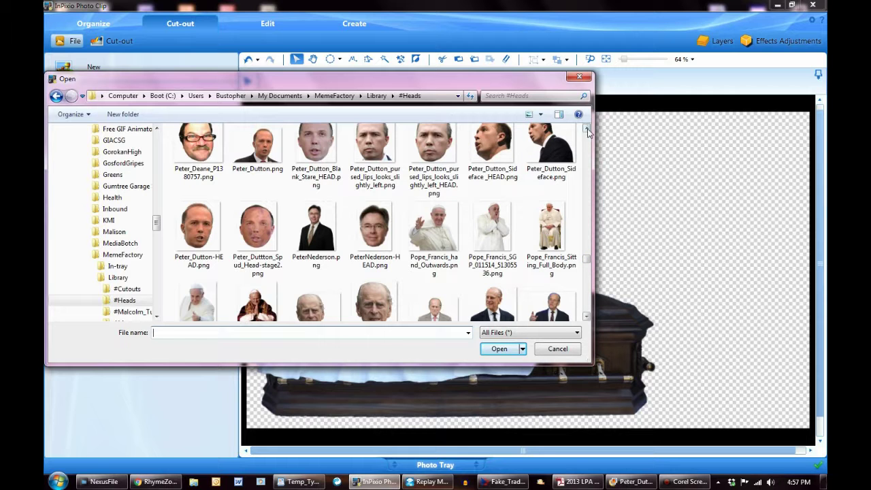
{"action": "left_click", "coordinate": [586, 129]}
{"action": "left_click", "coordinate": [587, 130]}
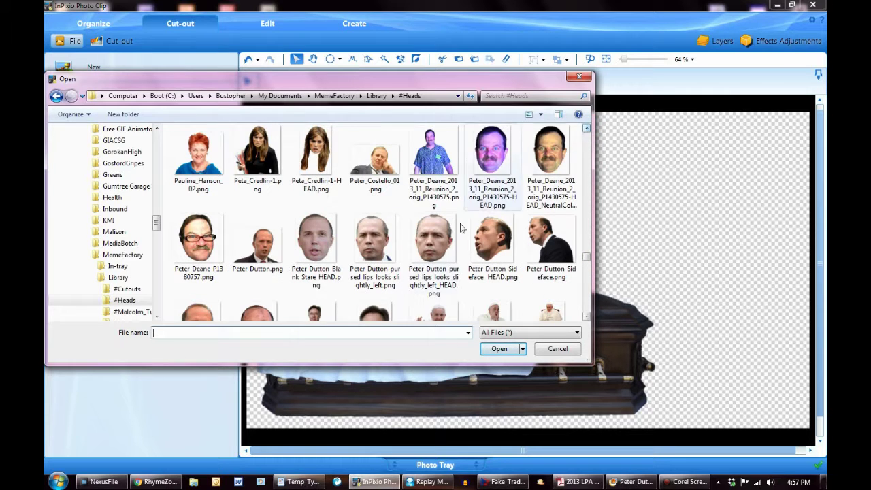
{"action": "double_click", "coordinate": [551, 248]}
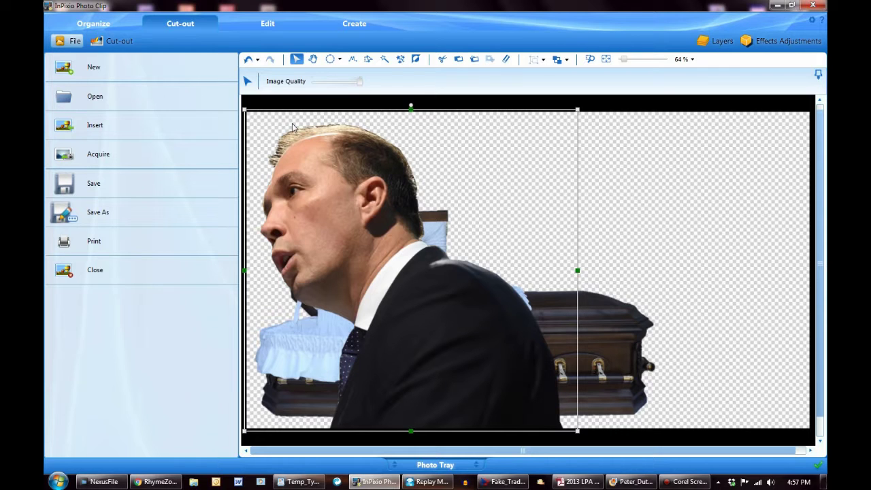
Mirror the man cut-out, shrink it and tilt it slightly over the open casket
{"action": "left_click_drag", "start_coordinate": [246, 110], "coordinate": [767, 177]}
{"action": "left_click_drag", "start_coordinate": [700, 245], "coordinate": [411, 203]}
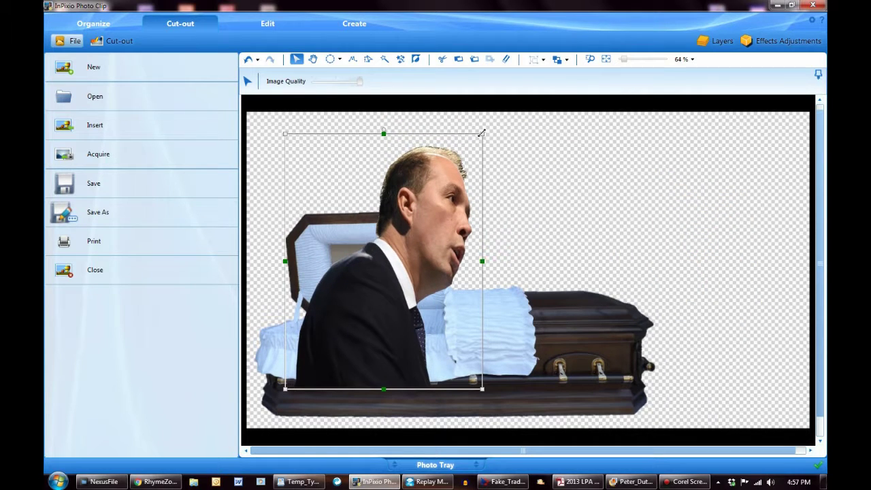
{"action": "left_click_drag", "start_coordinate": [482, 133], "coordinate": [435, 159]}
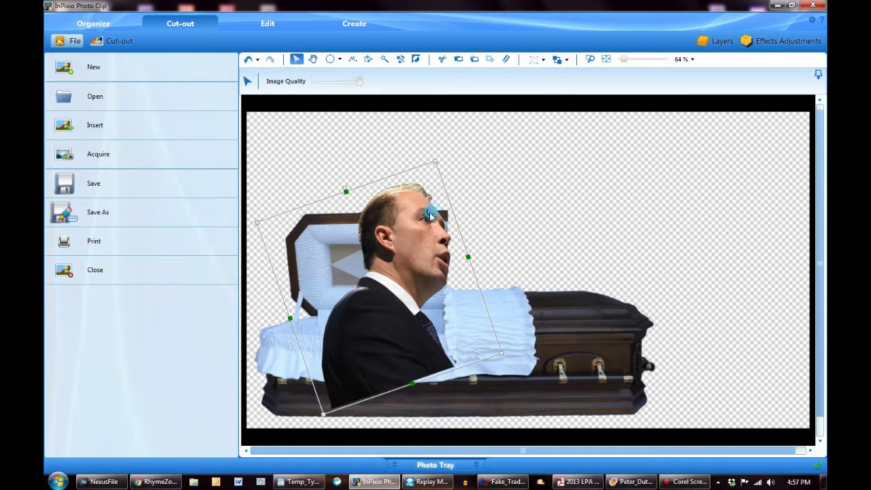
{"action": "mouse_move", "coordinate": [438, 256]}
{"action": "left_mouse_down"}
{"action": "mouse_move", "coordinate": [456, 250]}
{"action": "mouse_move", "coordinate": [448, 252]}
{"action": "left_mouse_up"}
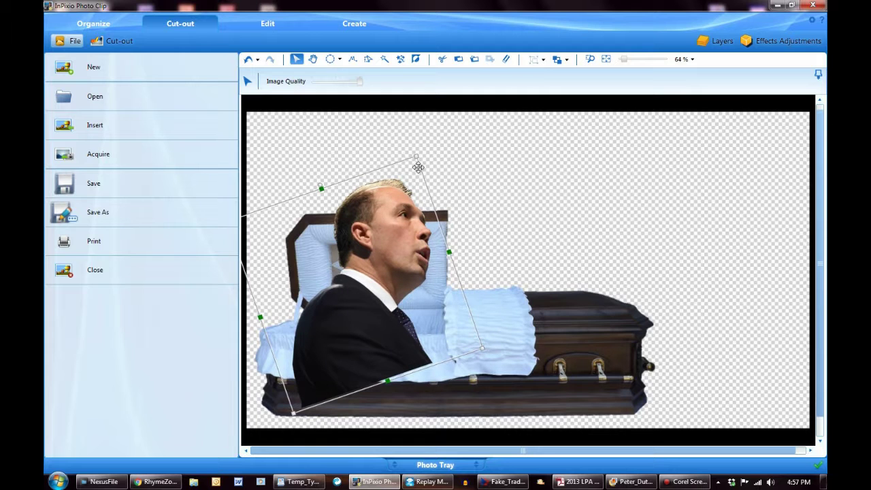
{"action": "left_click_drag", "start_coordinate": [417, 158], "coordinate": [414, 169]}
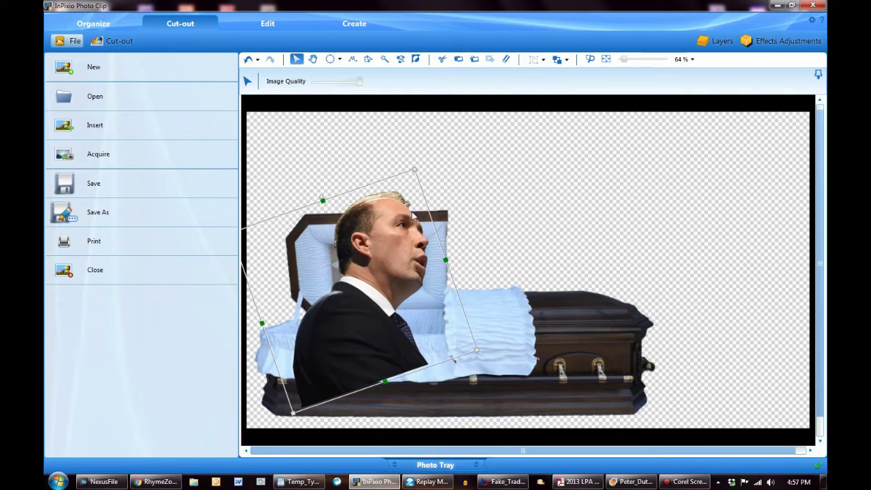
{"action": "mouse_move", "coordinate": [408, 232]}
{"action": "left_mouse_down"}
{"action": "mouse_move", "coordinate": [391, 208]}
{"action": "mouse_move", "coordinate": [401, 230]}
{"action": "left_mouse_up"}
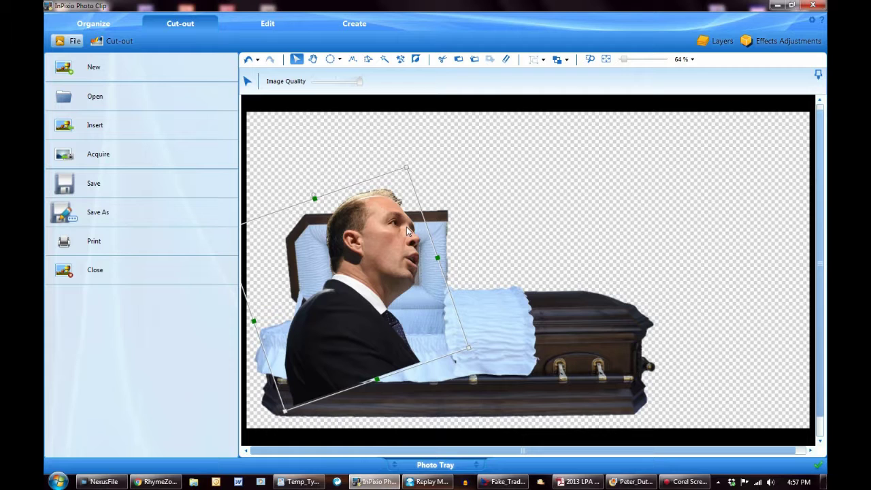
{"action": "left_click_drag", "start_coordinate": [314, 198], "coordinate": [348, 243]}
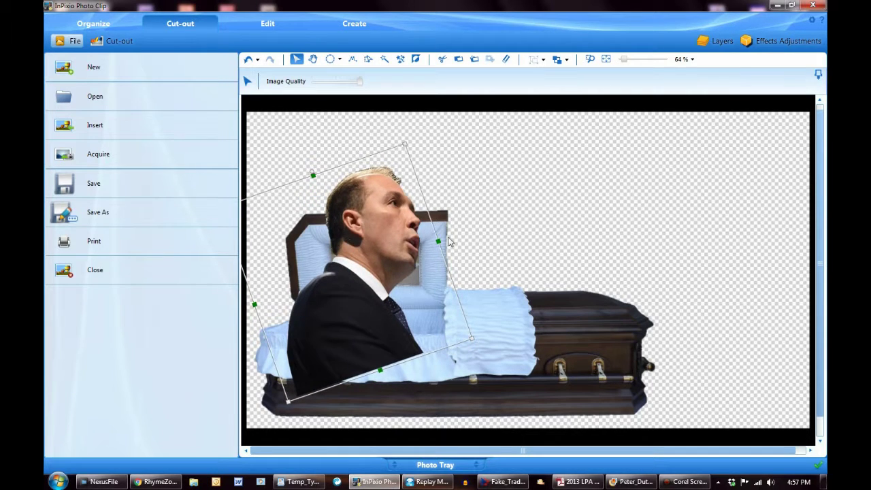
Try the man on the coffin's far end and lid end, then park him top right
{"action": "left_click", "coordinate": [572, 231]}
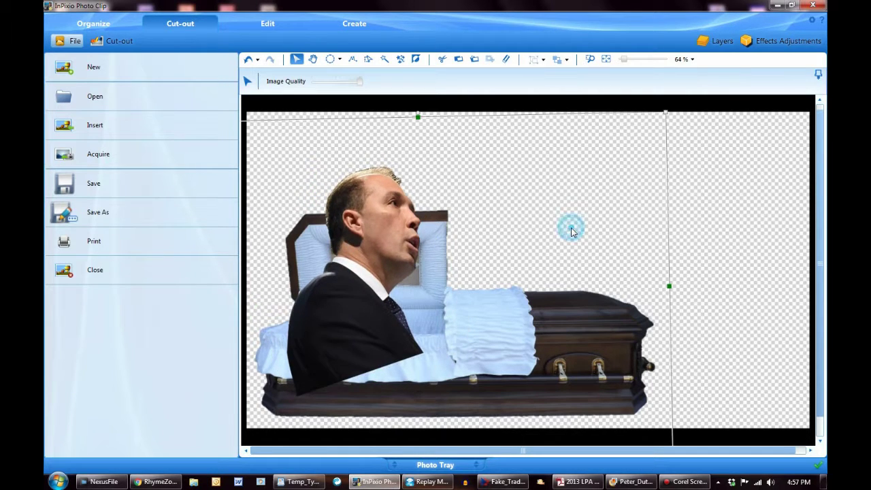
{"action": "left_click", "coordinate": [687, 235]}
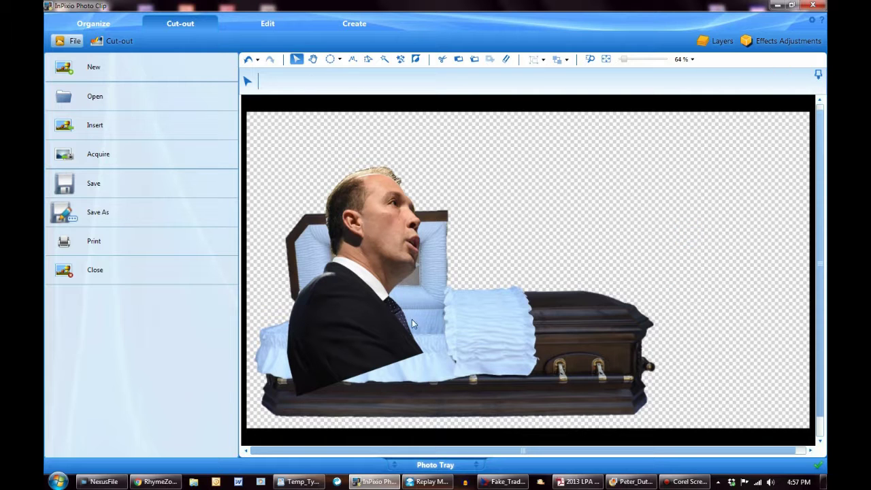
{"action": "left_click_drag", "start_coordinate": [420, 344], "coordinate": [630, 286]}
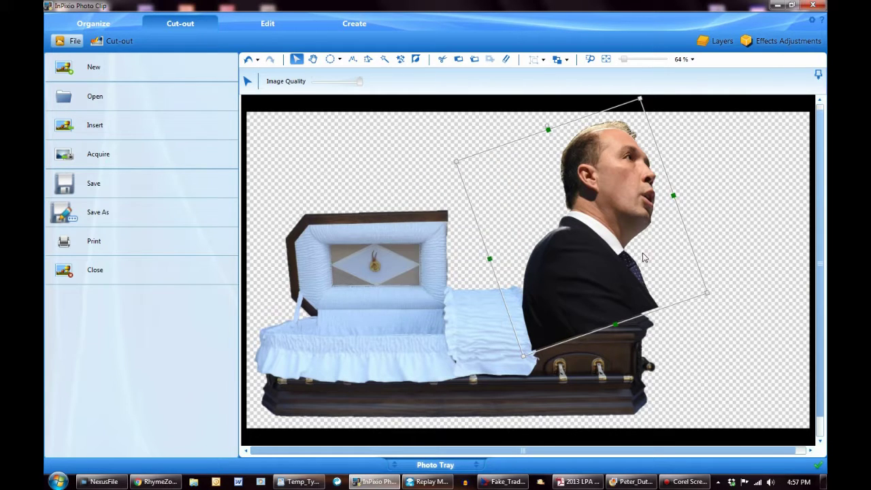
{"action": "left_click_drag", "start_coordinate": [641, 255], "coordinate": [413, 308]}
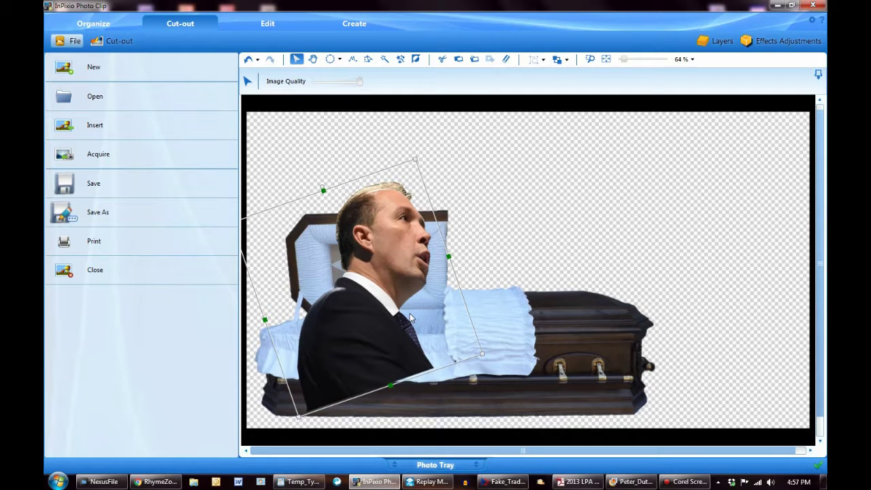
{"action": "left_click_drag", "start_coordinate": [380, 327], "coordinate": [667, 243]}
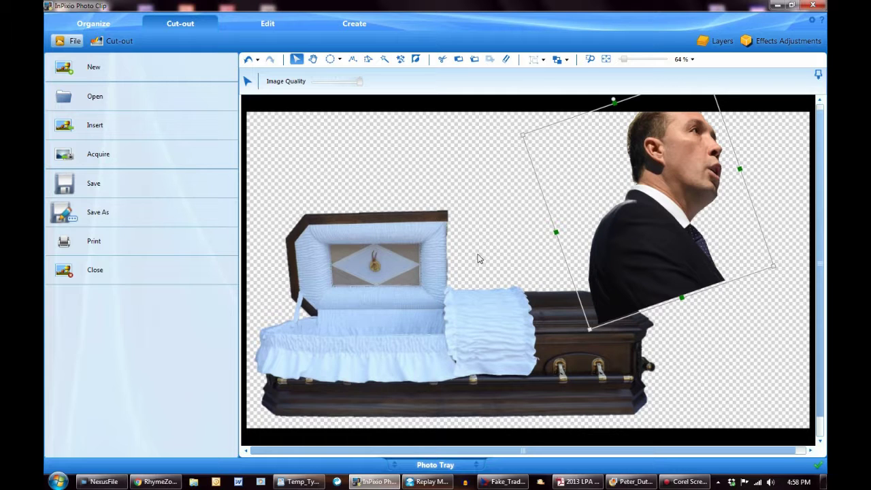
{"action": "left_click", "coordinate": [715, 42]}
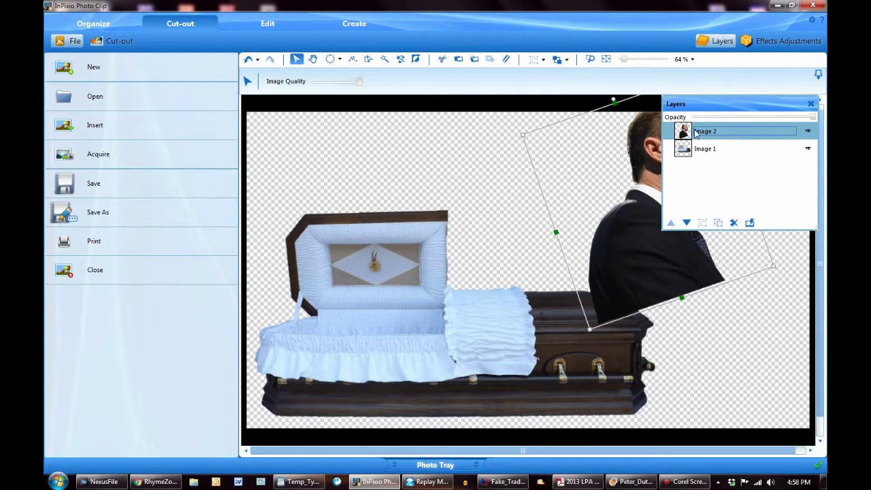
{"action": "left_click", "coordinate": [685, 155]}
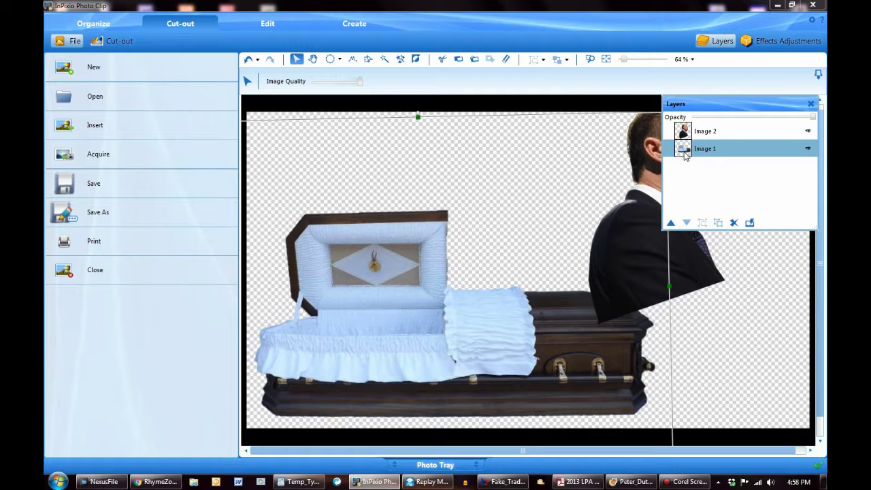
{"action": "left_click", "coordinate": [685, 136]}
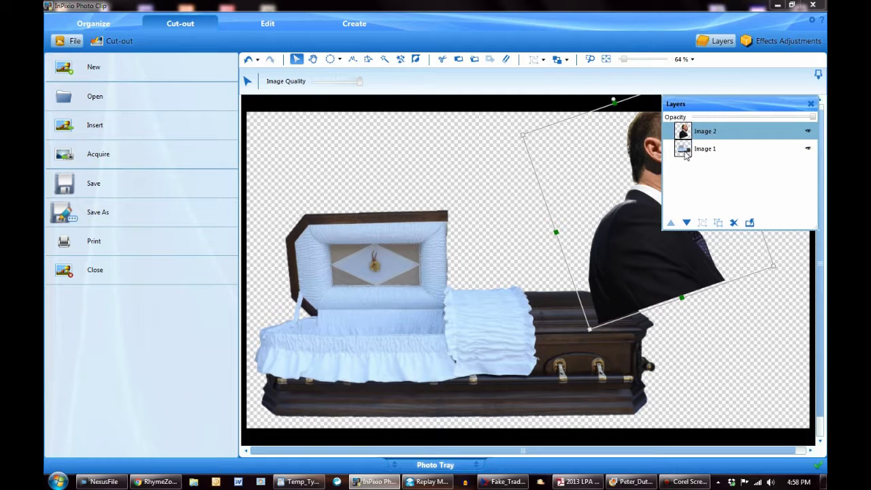
{"action": "left_click", "coordinate": [685, 151]}
{"action": "left_click", "coordinate": [684, 132]}
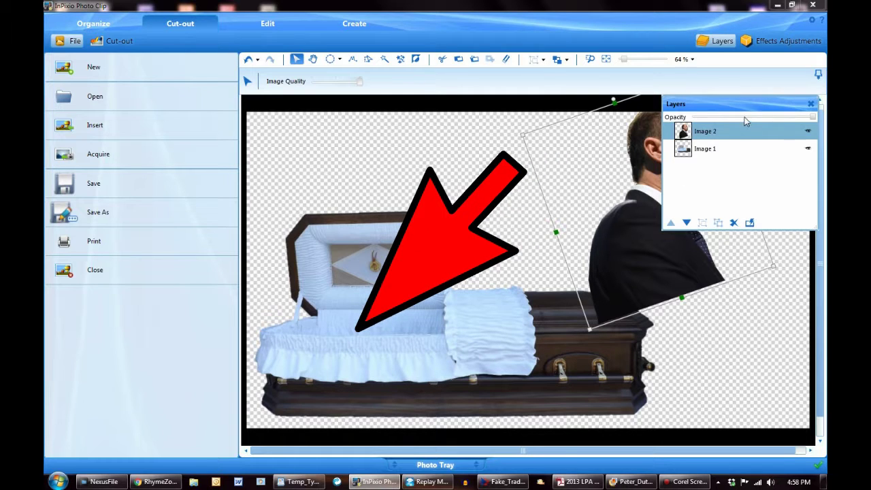
{"action": "left_click", "coordinate": [810, 104]}
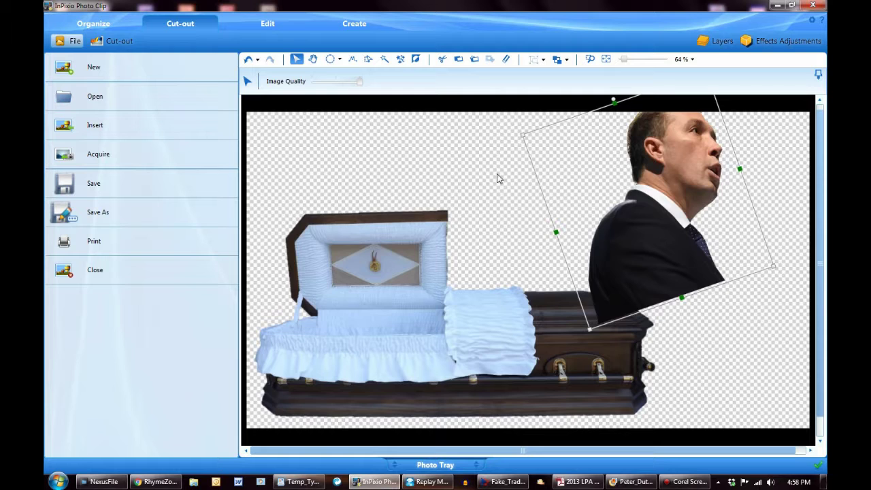
{"action": "scroll", "coordinate": [497, 178], "scroll_direction": "up", "scroll_amount": 3}
{"action": "left_click_drag", "start_coordinate": [586, 452], "coordinate": [435, 452]}
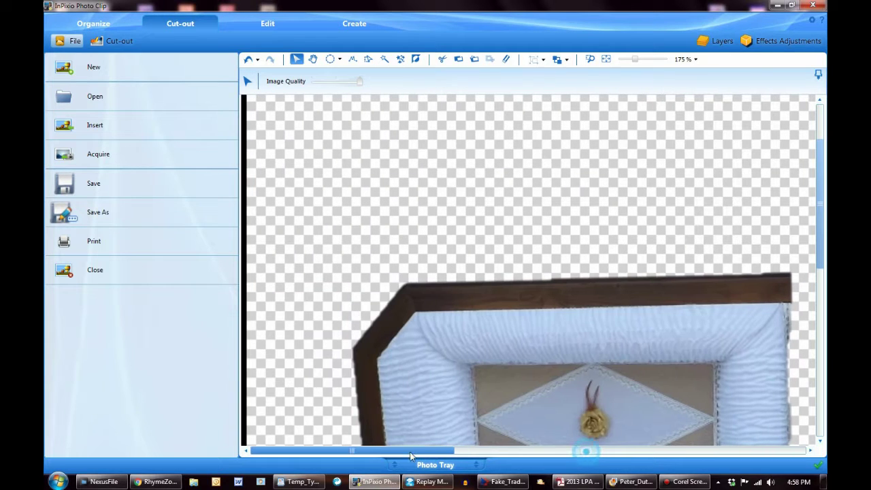
{"action": "left_click_drag", "start_coordinate": [819, 162], "coordinate": [817, 254]}
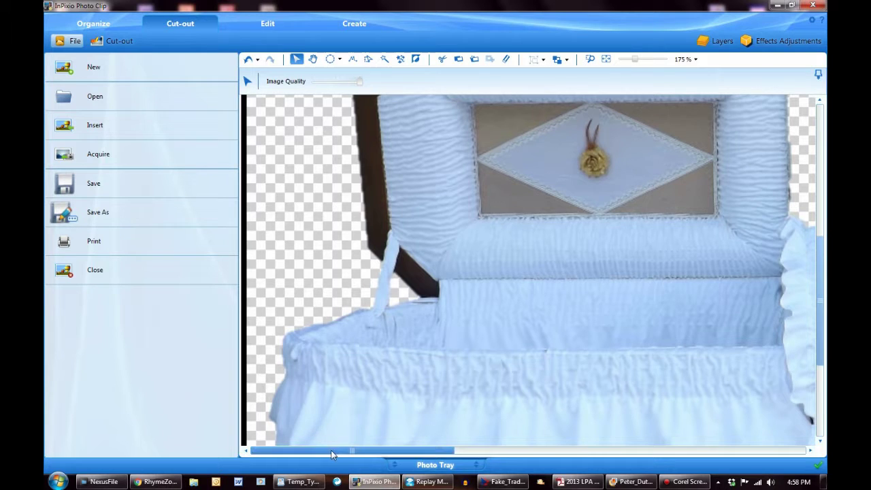
{"action": "left_click_drag", "start_coordinate": [323, 450], "coordinate": [373, 450]}
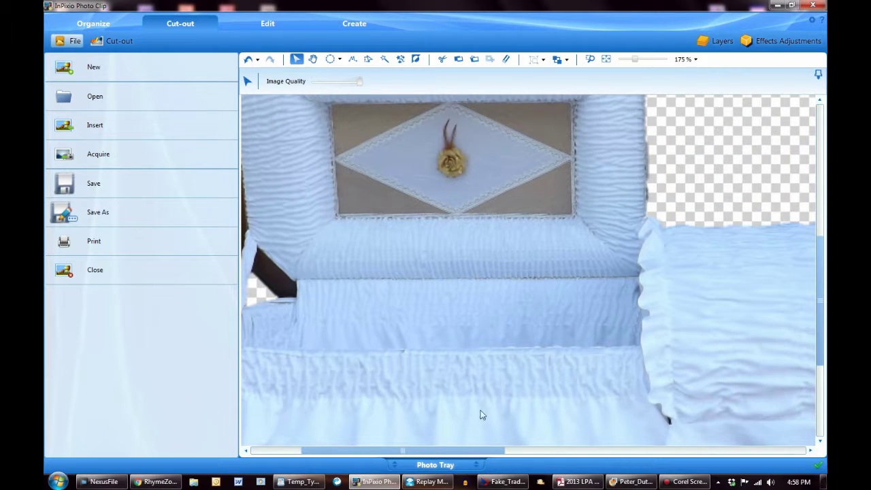
{"action": "left_click_drag", "start_coordinate": [468, 450], "coordinate": [443, 450]}
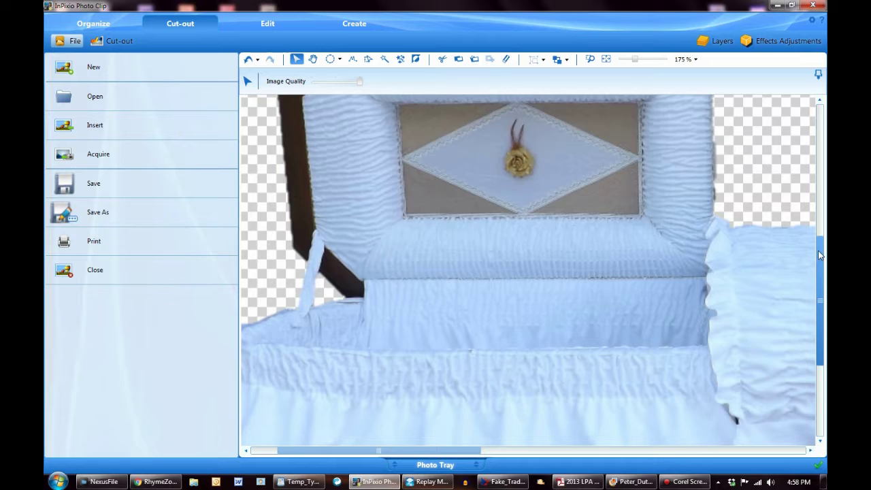
{"action": "left_click_drag", "start_coordinate": [819, 254], "coordinate": [821, 311]}
Choose the Lasso tool with Feather Level set to 0%
{"action": "left_click", "coordinate": [351, 60]}
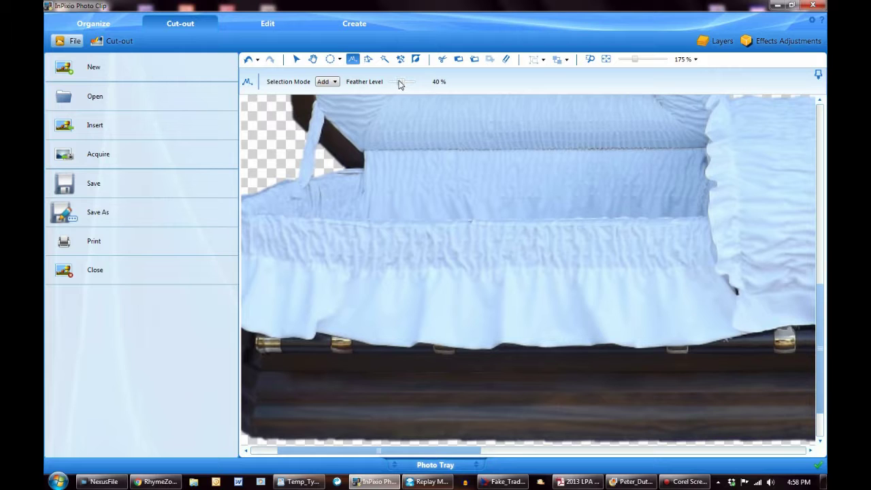
{"action": "left_click_drag", "start_coordinate": [400, 82], "coordinate": [327, 84]}
{"action": "scroll", "coordinate": [371, 166], "scroll_direction": "up", "scroll_amount": 3}
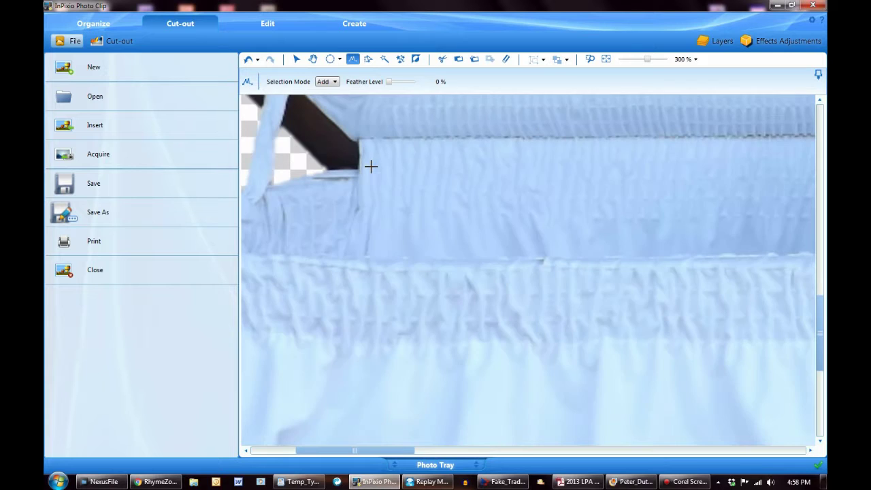
Trace a freehand outline along the ruffle's top edge and around the front ruffle
{"action": "left_click", "coordinate": [264, 255]}
{"action": "left_click", "coordinate": [408, 259]}
{"action": "left_click", "coordinate": [443, 259]}
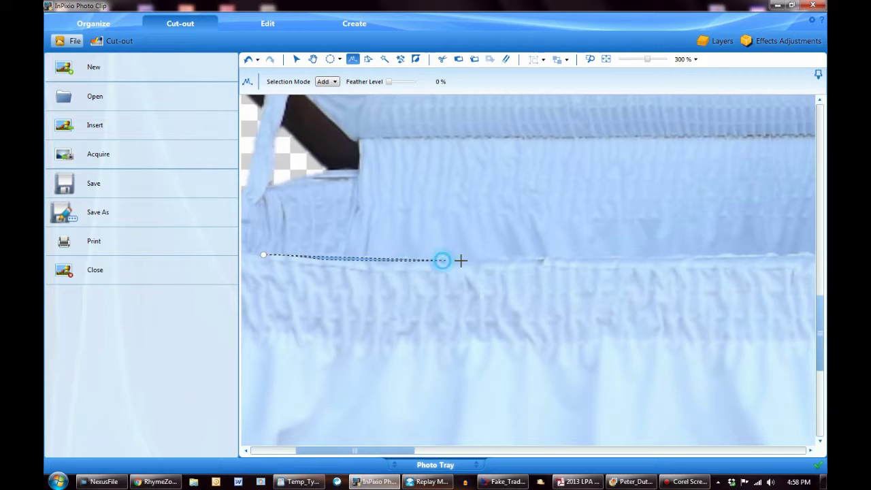
{"action": "left_click", "coordinate": [488, 259]}
{"action": "left_click", "coordinate": [517, 259]}
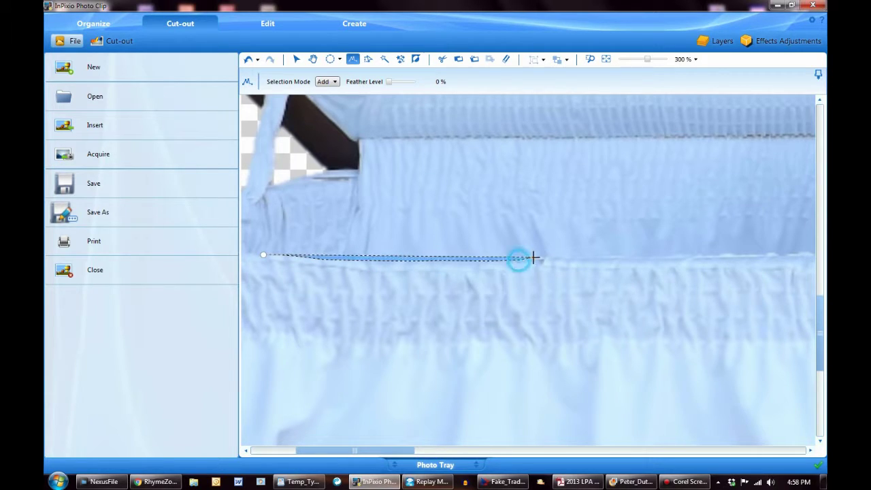
{"action": "left_click", "coordinate": [545, 259]}
{"action": "left_click", "coordinate": [563, 258]}
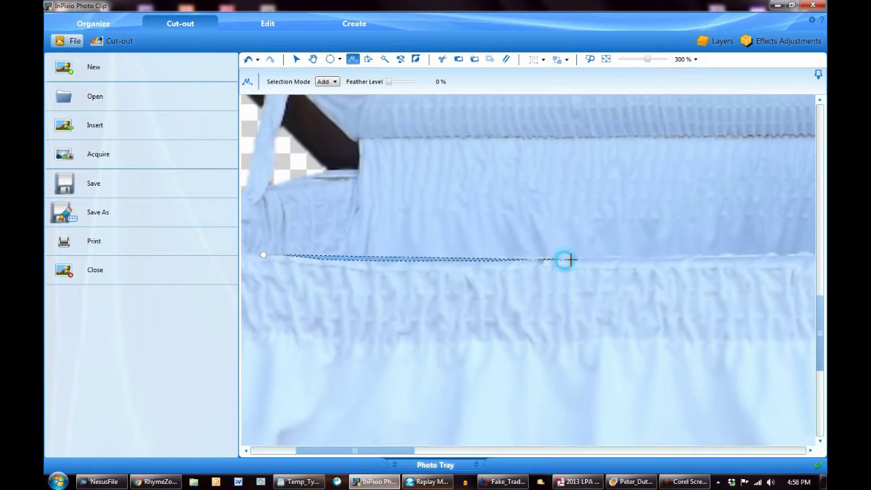
{"action": "left_click", "coordinate": [638, 258]}
{"action": "left_click", "coordinate": [674, 258]}
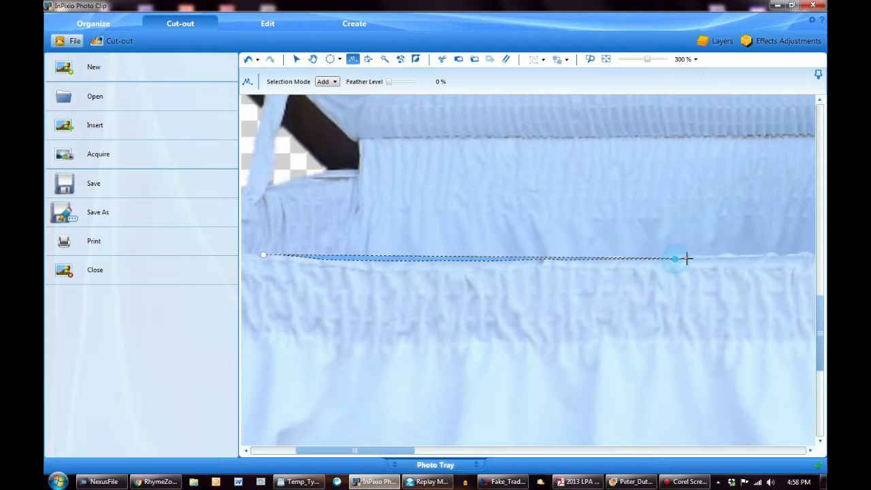
{"action": "left_click", "coordinate": [702, 257]}
{"action": "left_click", "coordinate": [730, 257]}
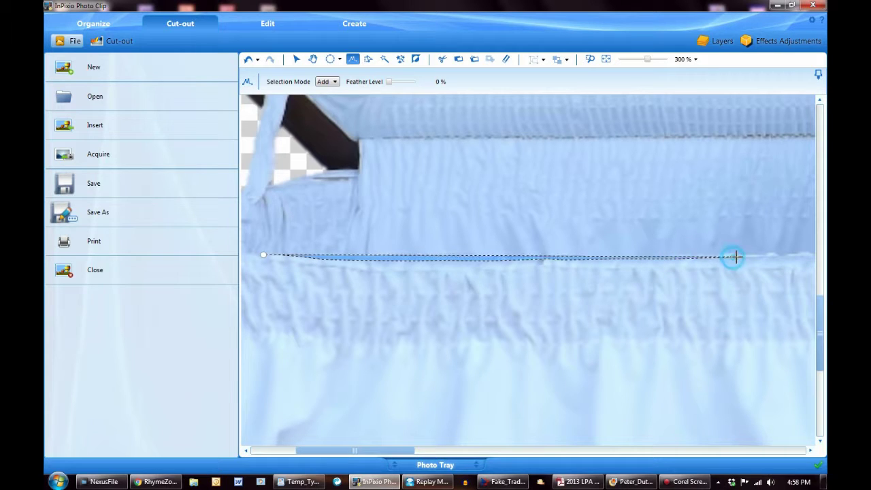
{"action": "left_click", "coordinate": [746, 256]}
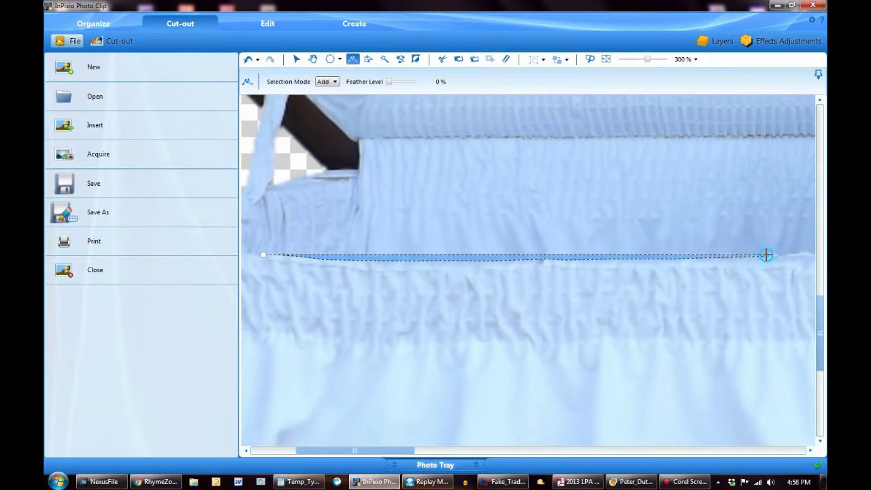
{"action": "left_click", "coordinate": [775, 255]}
{"action": "mouse_move", "coordinate": [797, 258]}
{"action": "left_mouse_down"}
{"action": "mouse_move", "coordinate": [764, 356]}
{"action": "mouse_move", "coordinate": [474, 383]}
{"action": "mouse_move", "coordinate": [328, 336]}
{"action": "mouse_move", "coordinate": [254, 326]}
{"action": "left_mouse_up"}
{"action": "left_click", "coordinate": [259, 328]}
Add the right fabric lobe, dark wooden base and front-left corner to the selection
{"action": "left_click_drag", "start_coordinate": [354, 451], "coordinate": [453, 450]}
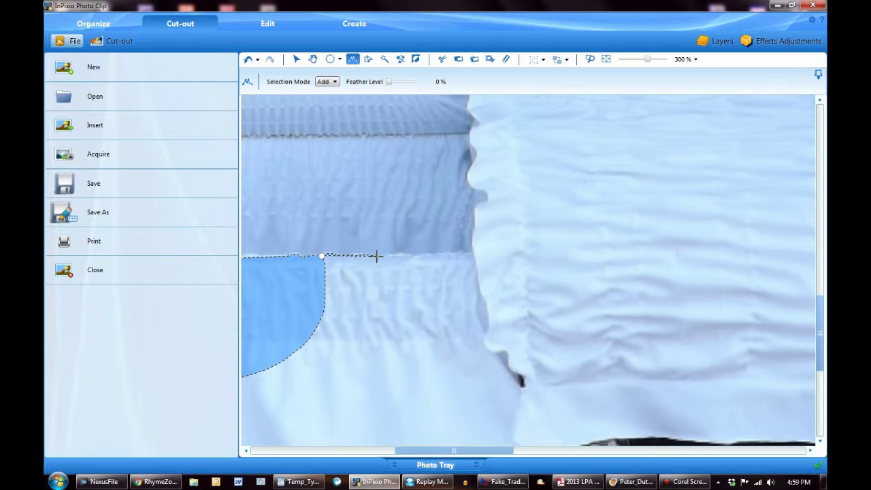
{"action": "mouse_move", "coordinate": [386, 255]}
{"action": "left_mouse_down"}
{"action": "mouse_move", "coordinate": [471, 253]}
{"action": "mouse_move", "coordinate": [478, 365]}
{"action": "mouse_move", "coordinate": [421, 412]}
{"action": "mouse_move", "coordinate": [365, 425]}
{"action": "mouse_move", "coordinate": [264, 392]}
{"action": "mouse_move", "coordinate": [491, 238]}
{"action": "mouse_move", "coordinate": [422, 298]}
{"action": "mouse_move", "coordinate": [311, 368]}
{"action": "mouse_move", "coordinate": [270, 376]}
{"action": "left_mouse_up"}
{"action": "mouse_move", "coordinate": [469, 255]}
{"action": "left_mouse_down"}
{"action": "mouse_move", "coordinate": [694, 226]}
{"action": "mouse_move", "coordinate": [594, 425]}
{"action": "mouse_move", "coordinate": [336, 429]}
{"action": "left_mouse_up"}
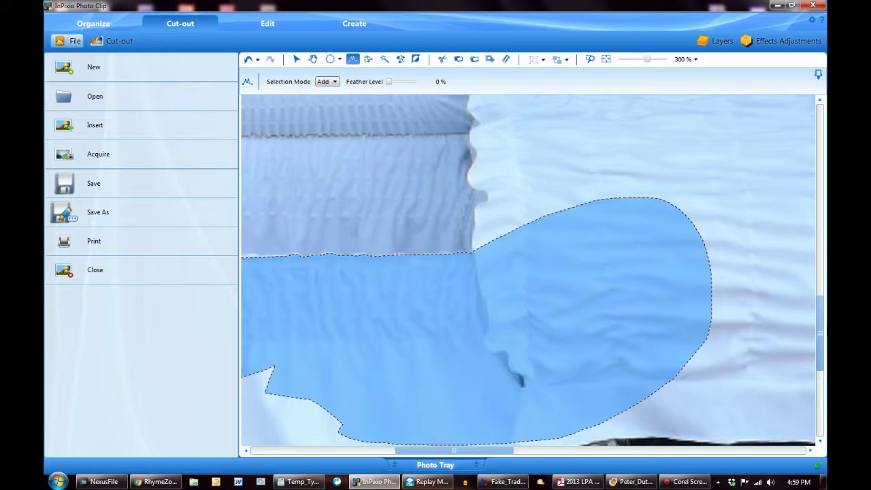
{"action": "left_click_drag", "start_coordinate": [816, 329], "coordinate": [818, 384]}
{"action": "mouse_move", "coordinate": [557, 164]}
{"action": "left_mouse_down"}
{"action": "mouse_move", "coordinate": [527, 444]}
{"action": "mouse_move", "coordinate": [289, 373]}
{"action": "mouse_move", "coordinate": [316, 202]}
{"action": "mouse_move", "coordinate": [343, 159]}
{"action": "left_mouse_up"}
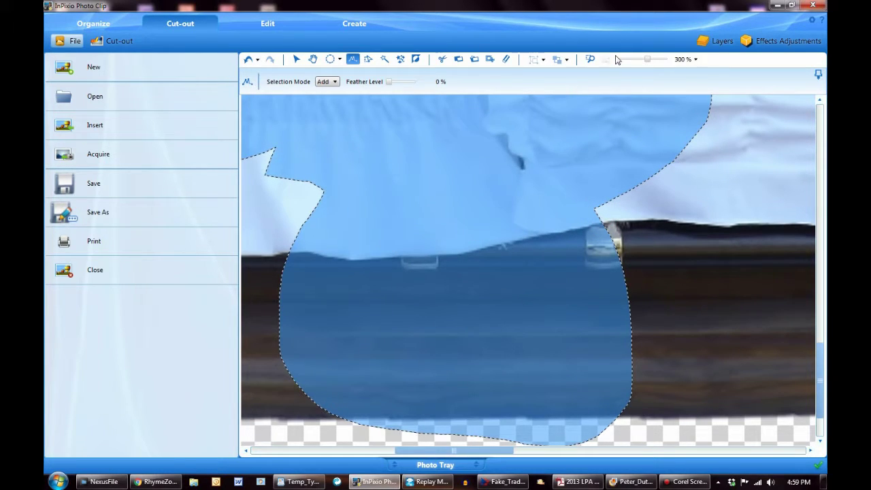
{"action": "scroll", "coordinate": [575, 202], "scroll_direction": "down", "scroll_amount": 2}
{"action": "scroll", "coordinate": [521, 238], "scroll_direction": "down", "scroll_amount": 1}
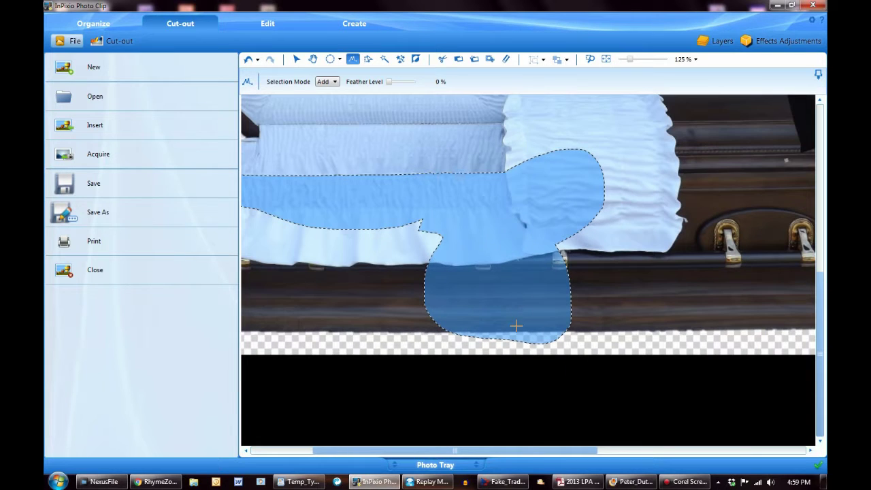
{"action": "mouse_move", "coordinate": [531, 340]}
{"action": "left_mouse_down"}
{"action": "mouse_move", "coordinate": [364, 349]}
{"action": "mouse_move", "coordinate": [281, 310]}
{"action": "mouse_move", "coordinate": [308, 222]}
{"action": "left_mouse_up"}
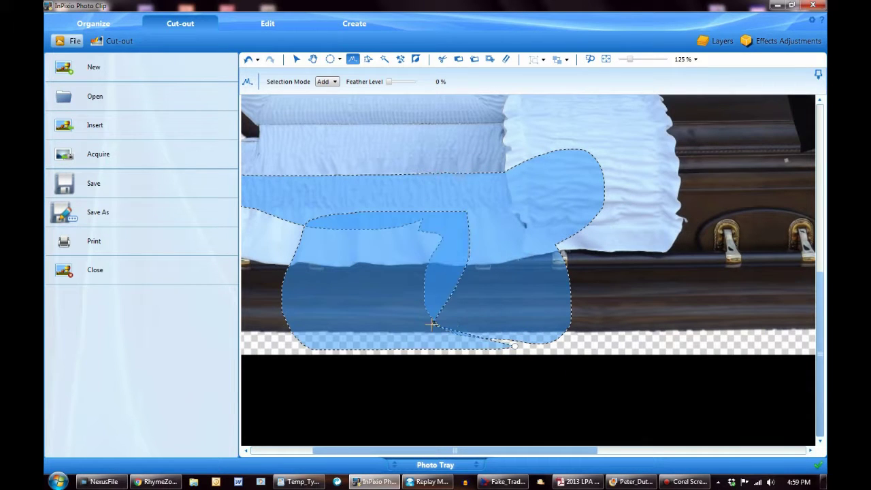
{"action": "mouse_move", "coordinate": [458, 319]}
{"action": "left_mouse_down"}
{"action": "mouse_move", "coordinate": [413, 334]}
{"action": "mouse_move", "coordinate": [423, 302]}
{"action": "mouse_move", "coordinate": [443, 347]}
{"action": "mouse_move", "coordinate": [422, 292]}
{"action": "left_mouse_up"}
{"action": "left_click_drag", "start_coordinate": [504, 451], "coordinate": [440, 450]}
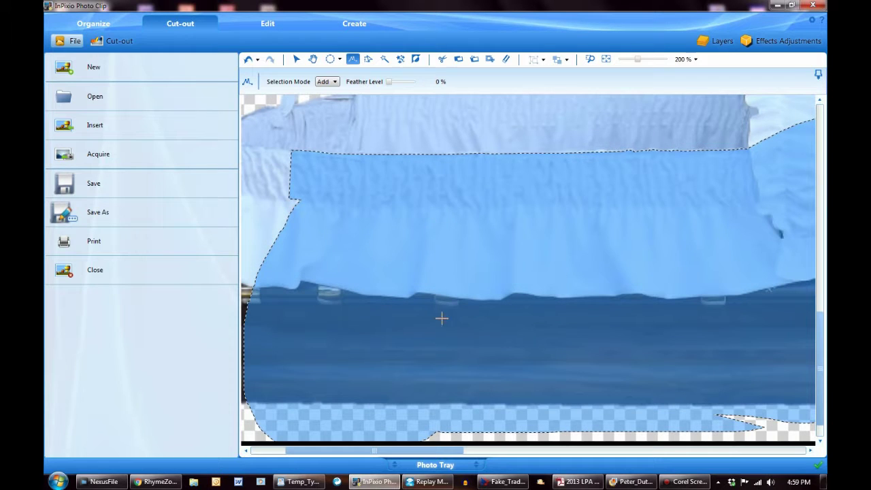
{"action": "left_click_drag", "start_coordinate": [401, 451], "coordinate": [366, 452]}
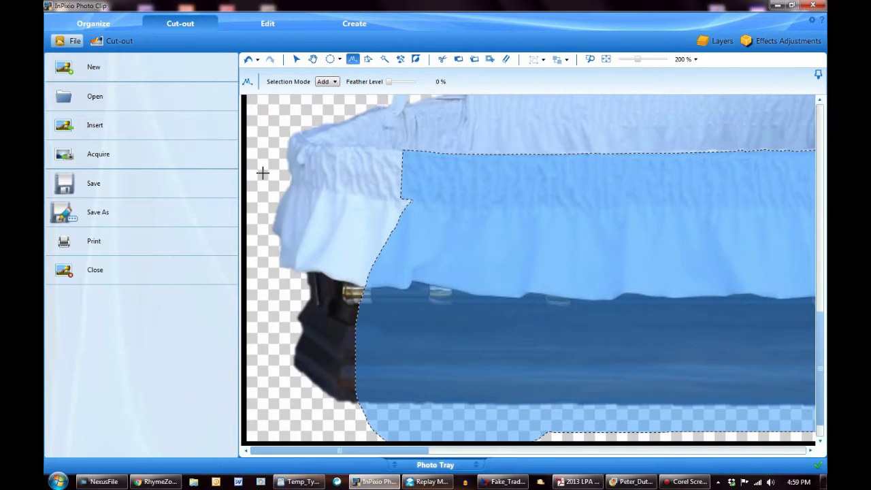
{"action": "left_click", "coordinate": [347, 145]}
{"action": "scroll", "coordinate": [377, 147], "scroll_direction": "up", "scroll_amount": 2}
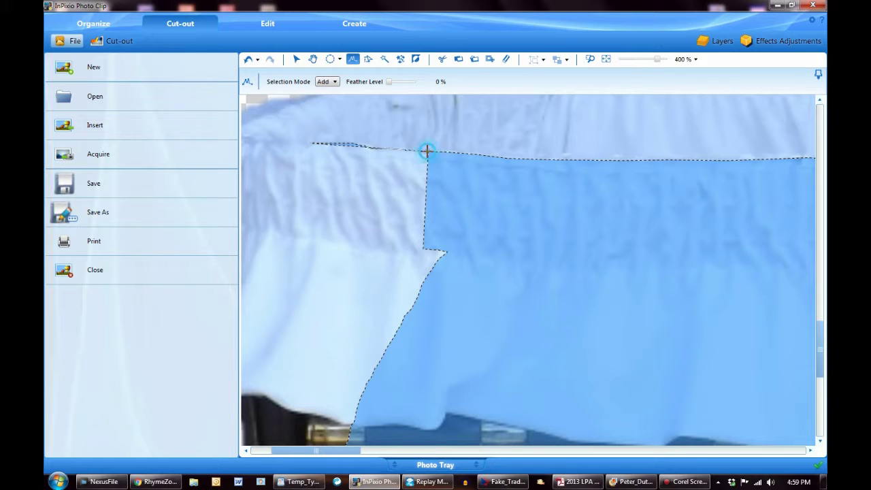
{"action": "mouse_move", "coordinate": [426, 151]}
{"action": "left_mouse_down"}
{"action": "mouse_move", "coordinate": [510, 217]}
{"action": "mouse_move", "coordinate": [410, 415]}
{"action": "mouse_move", "coordinate": [249, 448]}
{"action": "left_mouse_up"}
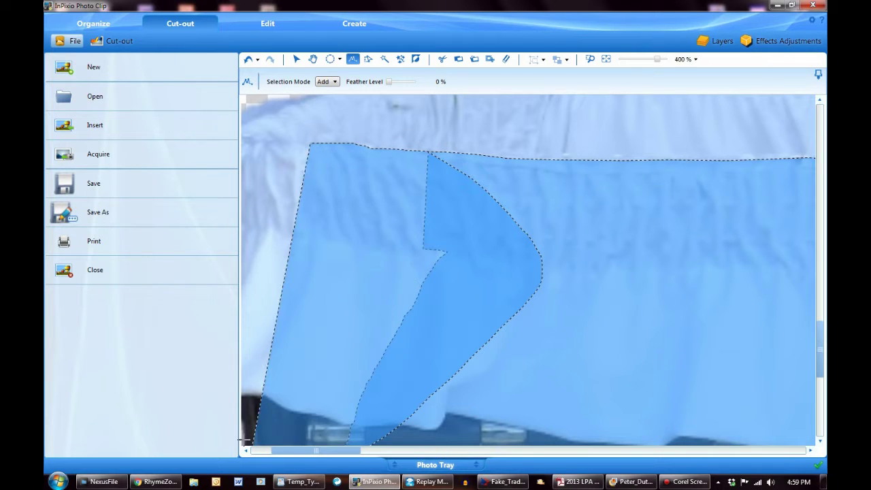
{"action": "left_click", "coordinate": [275, 276]}
Add the left-end ruffle, right front, bottom-left notch and right edge to the selection
{"action": "scroll", "coordinate": [482, 291], "scroll_direction": "down", "scroll_amount": 2}
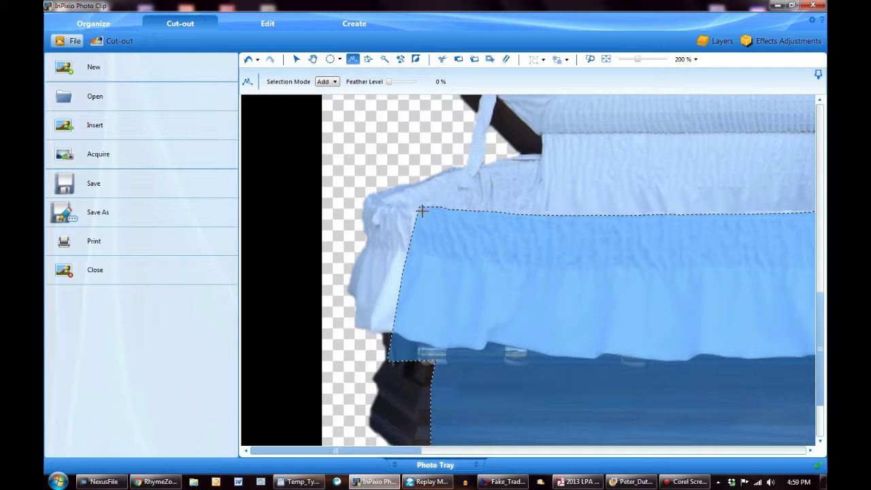
{"action": "mouse_move", "coordinate": [422, 210]}
{"action": "left_mouse_down"}
{"action": "mouse_move", "coordinate": [358, 204]}
{"action": "mouse_move", "coordinate": [369, 402]}
{"action": "mouse_move", "coordinate": [490, 394]}
{"action": "mouse_move", "coordinate": [507, 348]}
{"action": "left_mouse_up"}
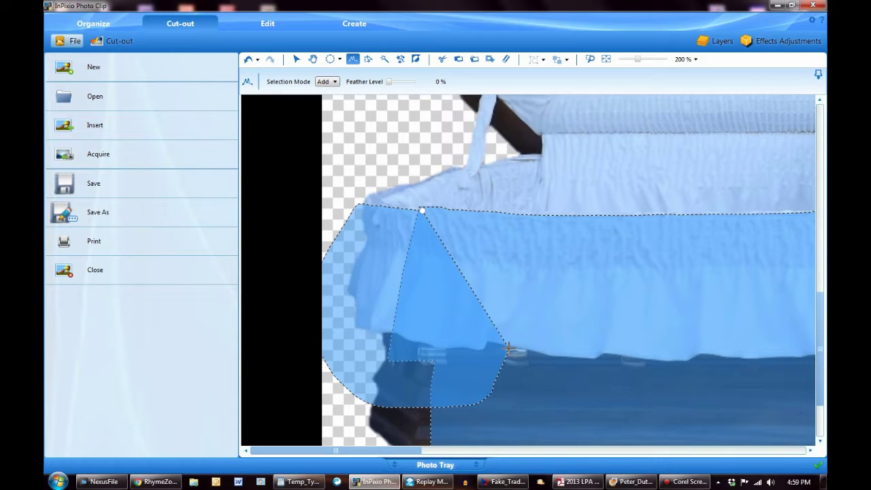
{"action": "double_click", "coordinate": [507, 348]}
{"action": "left_click", "coordinate": [605, 59]}
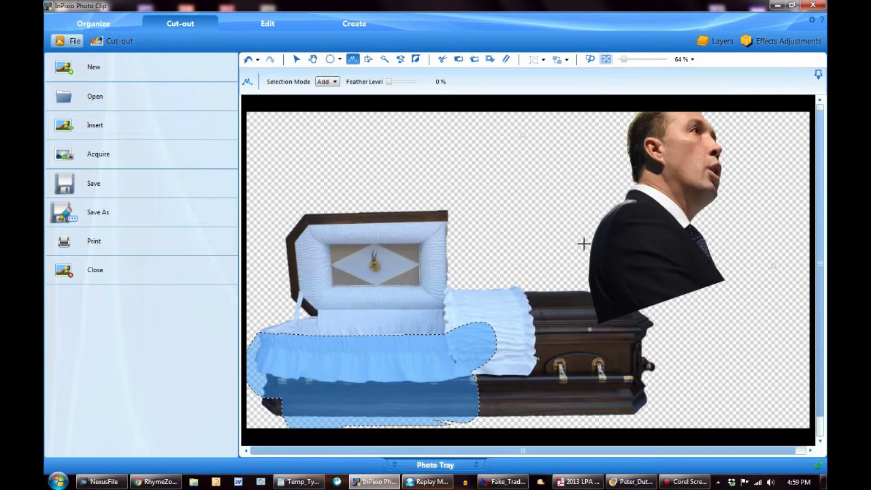
{"action": "mouse_move", "coordinate": [468, 370]}
{"action": "left_mouse_down"}
{"action": "mouse_move", "coordinate": [485, 386]}
{"action": "mouse_move", "coordinate": [425, 414]}
{"action": "mouse_move", "coordinate": [396, 394]}
{"action": "left_mouse_up"}
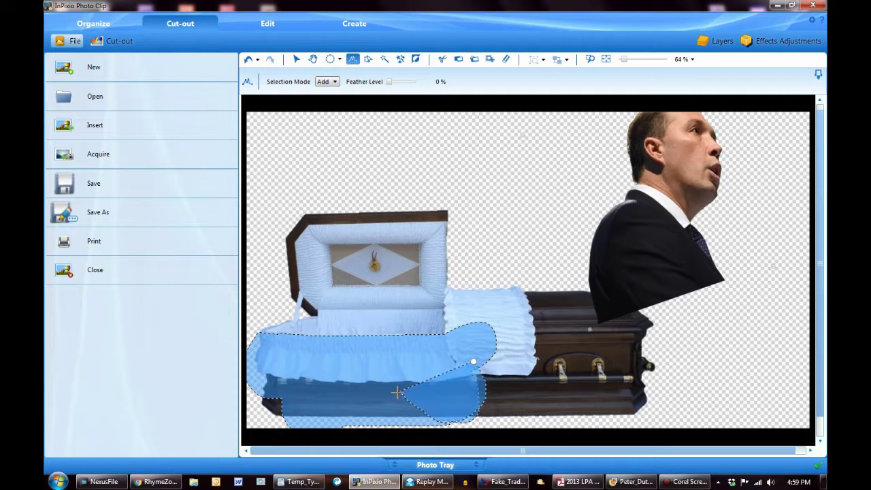
{"action": "double_click", "coordinate": [396, 395]}
{"action": "mouse_move", "coordinate": [322, 422]}
{"action": "left_mouse_down"}
{"action": "mouse_move", "coordinate": [271, 421]}
{"action": "mouse_move", "coordinate": [274, 380]}
{"action": "left_mouse_up"}
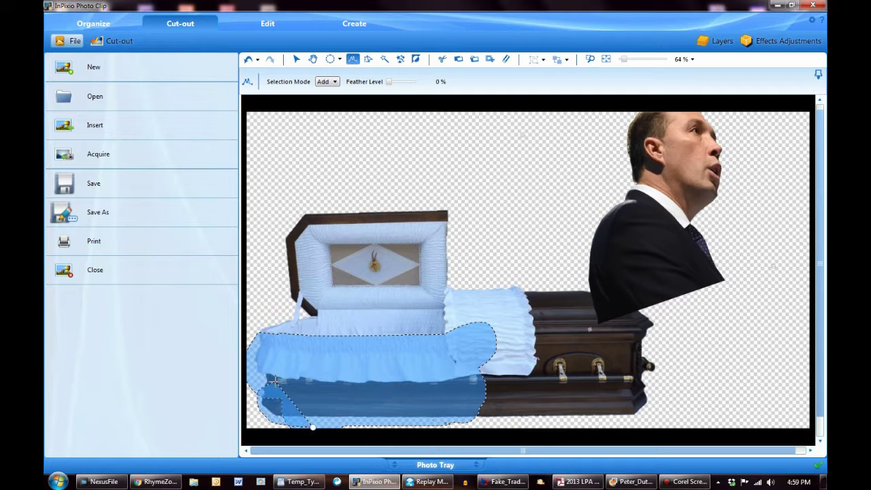
{"action": "double_click", "coordinate": [274, 380]}
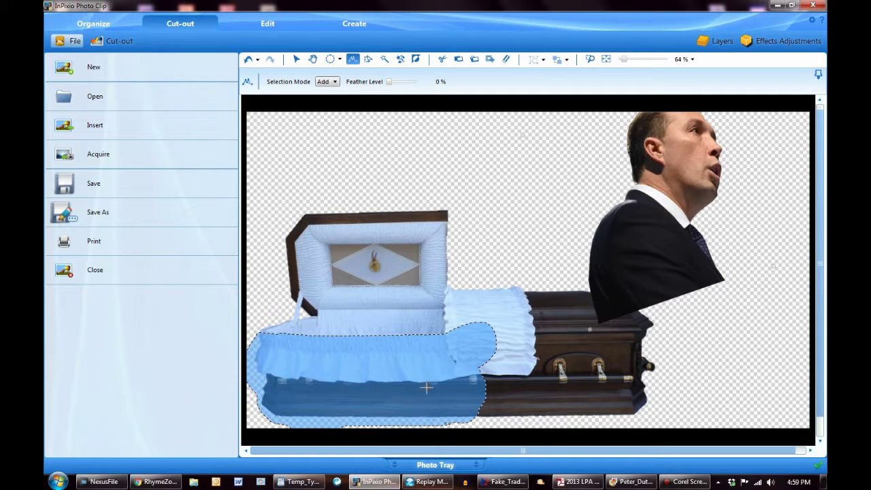
{"action": "mouse_move", "coordinate": [478, 388]}
{"action": "left_mouse_down"}
{"action": "mouse_move", "coordinate": [491, 352]}
{"action": "mouse_move", "coordinate": [481, 347]}
{"action": "mouse_move", "coordinate": [431, 368]}
{"action": "mouse_move", "coordinate": [427, 388]}
{"action": "left_mouse_up"}
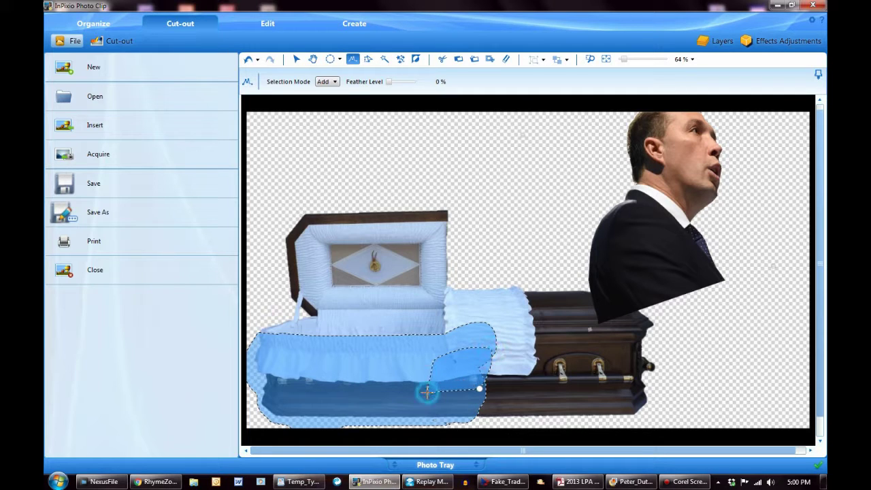
{"action": "double_click", "coordinate": [426, 391]}
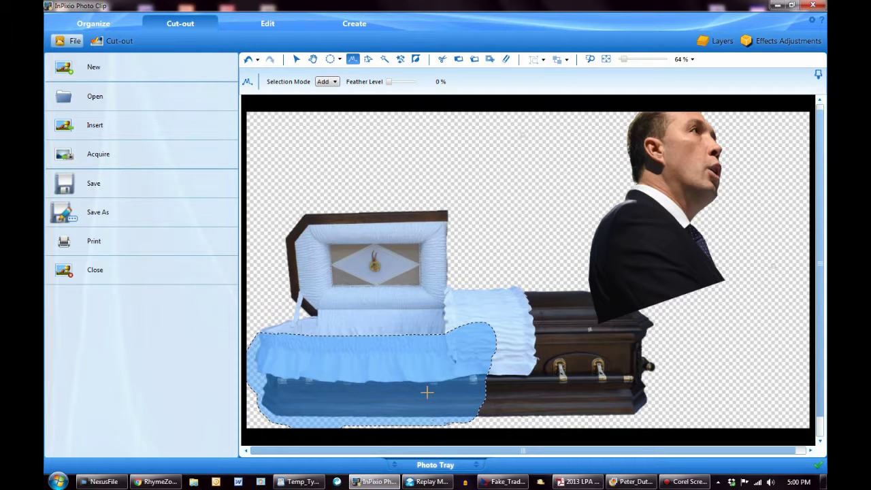
Turn the selected coffin front into its own separate layer
{"action": "left_click", "coordinate": [296, 59]}
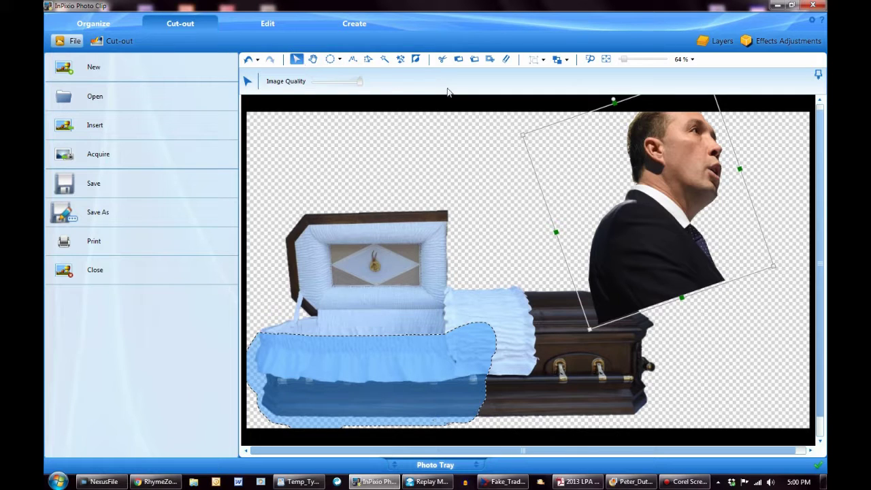
{"action": "left_click", "coordinate": [457, 60]}
{"action": "left_click", "coordinate": [475, 60]}
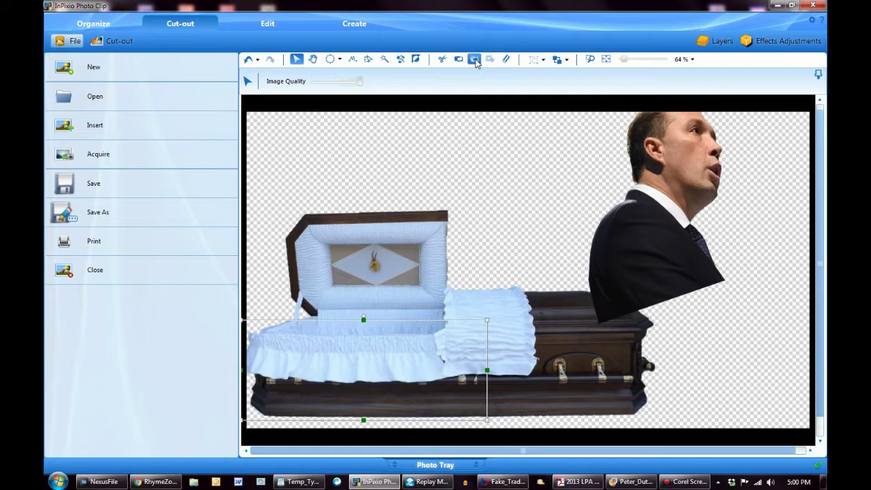
Shift the coffin-front cut-out right and slightly up to line up with the frilled front
{"action": "scroll", "coordinate": [491, 328], "scroll_direction": "up", "scroll_amount": 3}
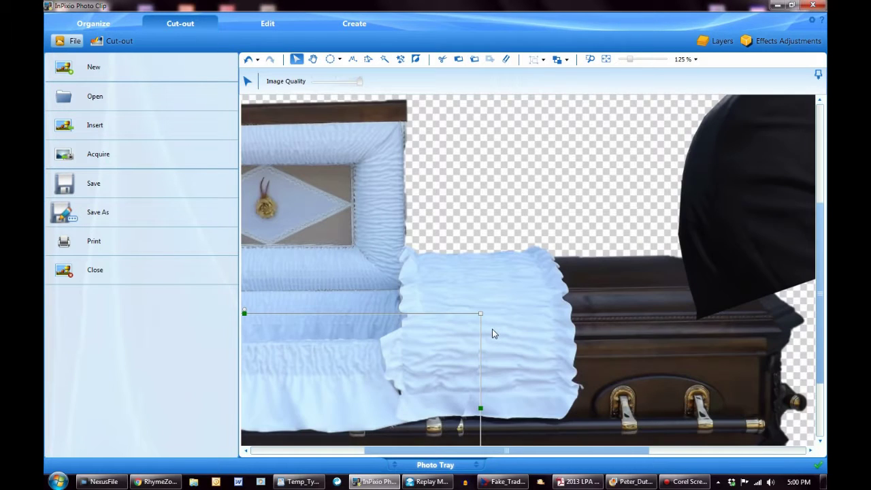
{"action": "left_click_drag", "start_coordinate": [514, 452], "coordinate": [359, 409]}
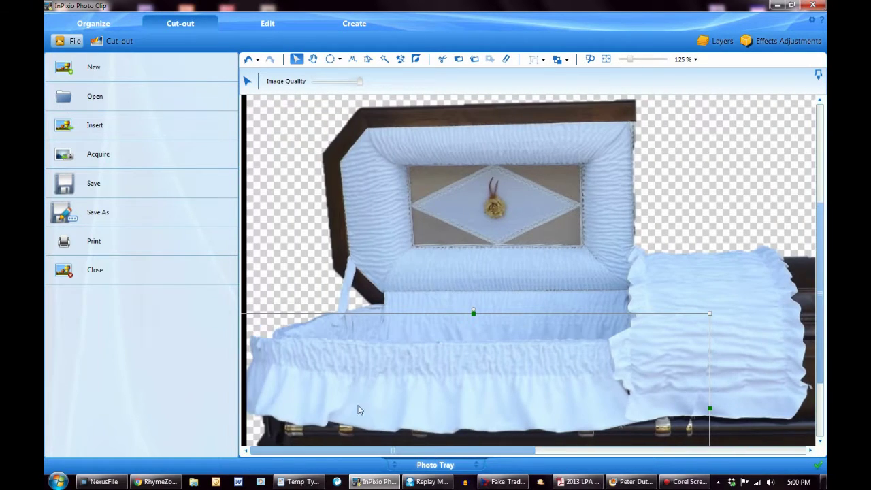
{"action": "left_click_drag", "start_coordinate": [395, 384], "coordinate": [420, 383]}
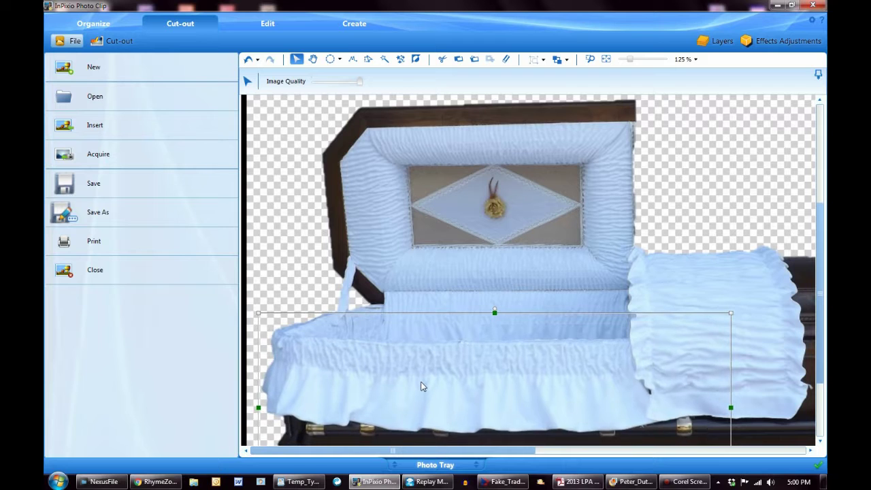
{"action": "scroll", "coordinate": [421, 387], "scroll_direction": "up", "scroll_amount": 3}
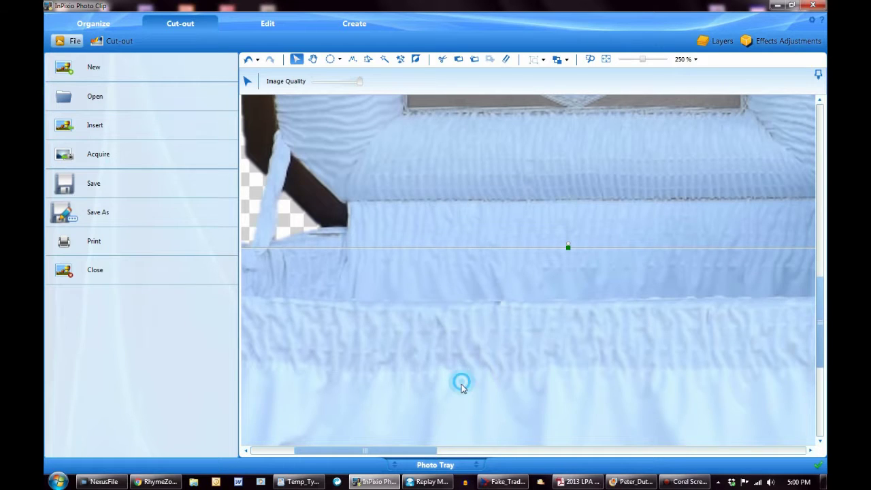
{"action": "left_click_drag", "start_coordinate": [462, 386], "coordinate": [463, 381]}
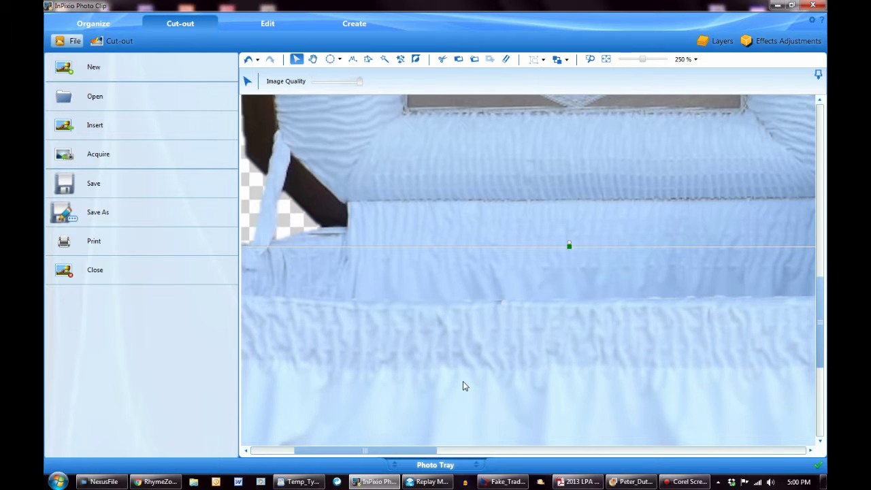
{"action": "scroll", "coordinate": [463, 382], "scroll_direction": "down", "scroll_amount": 3}
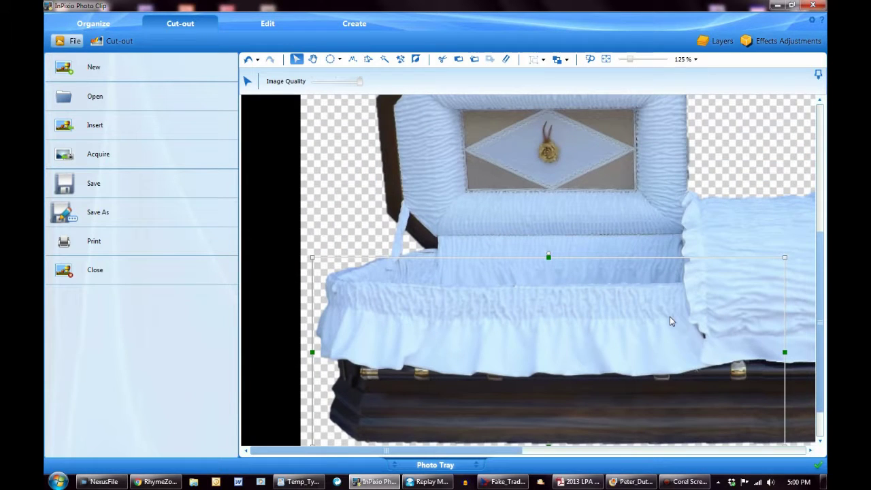
In the layers list, try moving the man layer Image 2 above Element 1
{"action": "left_click", "coordinate": [716, 41]}
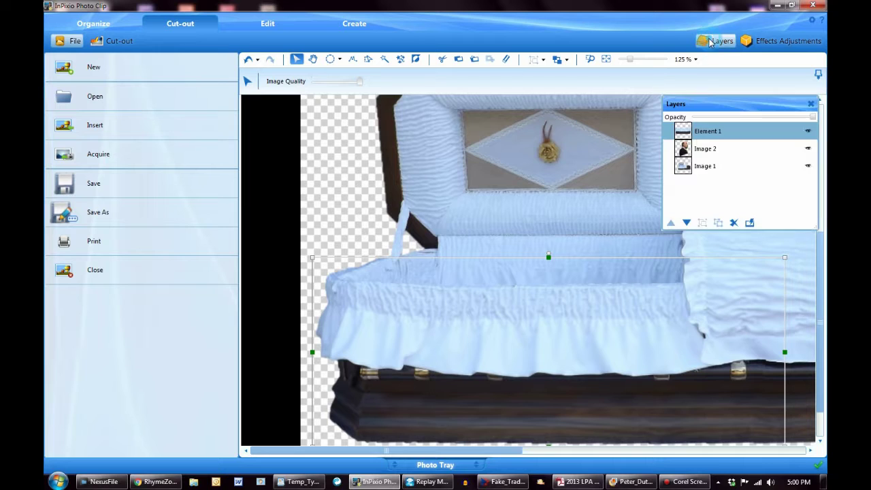
{"action": "left_click", "coordinate": [680, 150]}
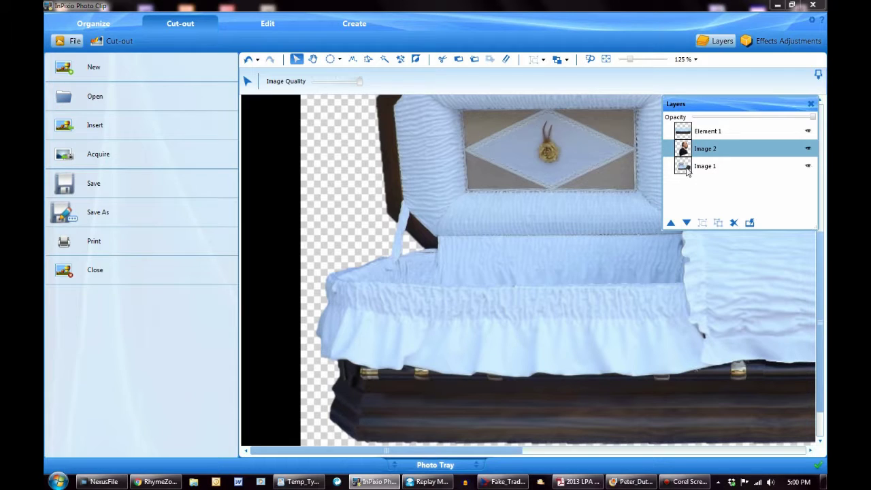
{"action": "left_click", "coordinate": [687, 170]}
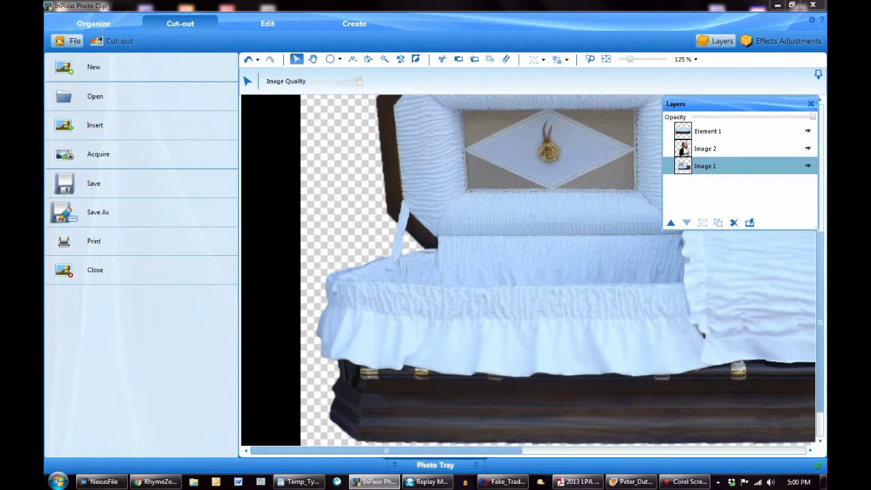
{"action": "left_click", "coordinate": [681, 136]}
{"action": "left_click_drag", "start_coordinate": [684, 149], "coordinate": [687, 131]}
Check the order of Element 1, Image 2 and Image 1, then fit the composition to the window
{"action": "left_click", "coordinate": [688, 133]}
{"action": "left_click", "coordinate": [687, 147]}
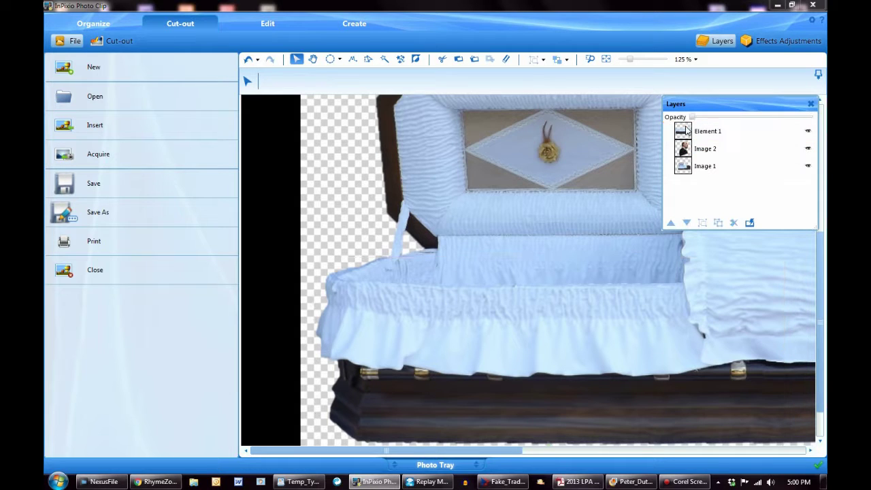
{"action": "left_click", "coordinate": [681, 154]}
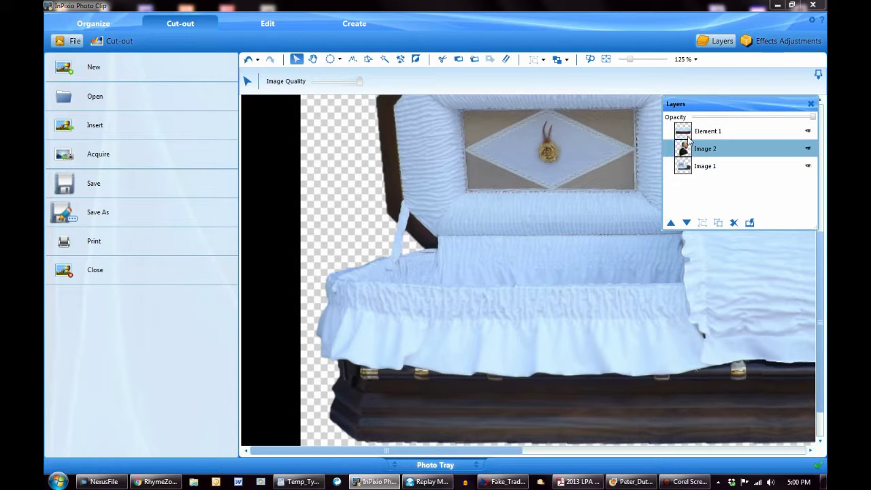
{"action": "left_click", "coordinate": [686, 134]}
{"action": "left_click", "coordinate": [686, 168]}
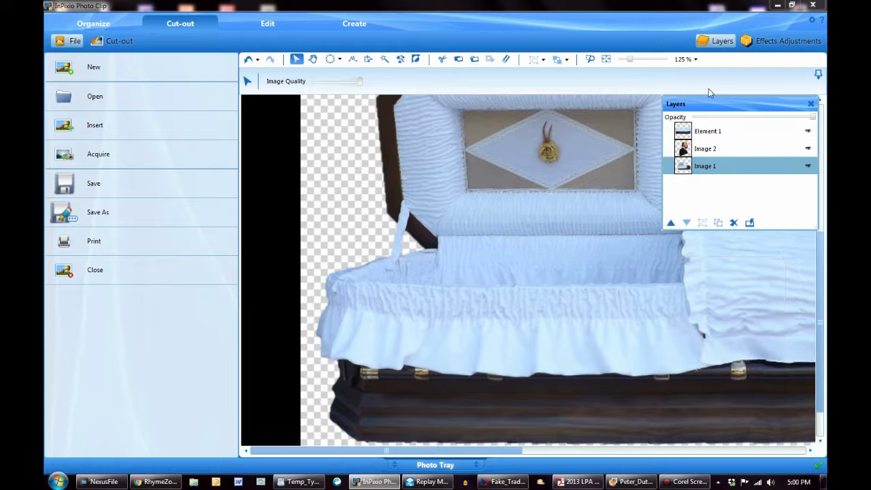
{"action": "left_click", "coordinate": [606, 60]}
{"action": "left_click", "coordinate": [707, 131]}
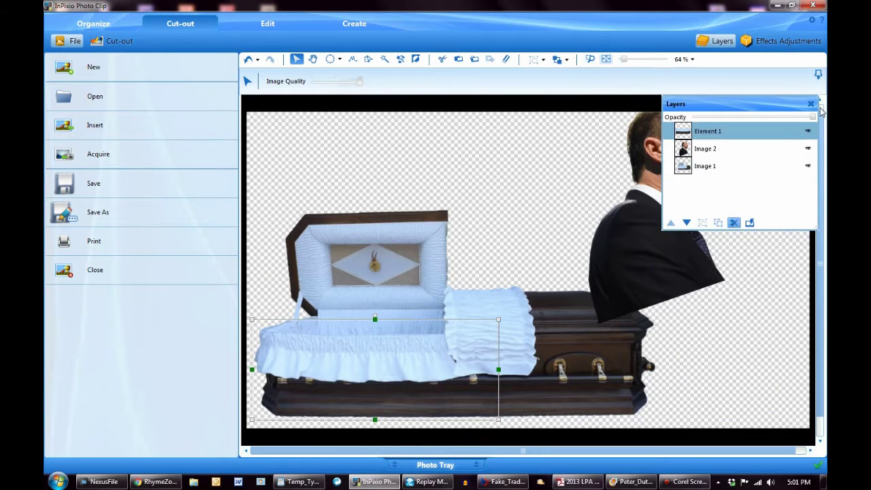
{"action": "left_click", "coordinate": [810, 104]}
Place the man in the open coffin, tilting him slightly and widening him a little
{"action": "left_click_drag", "start_coordinate": [699, 158], "coordinate": [401, 238]}
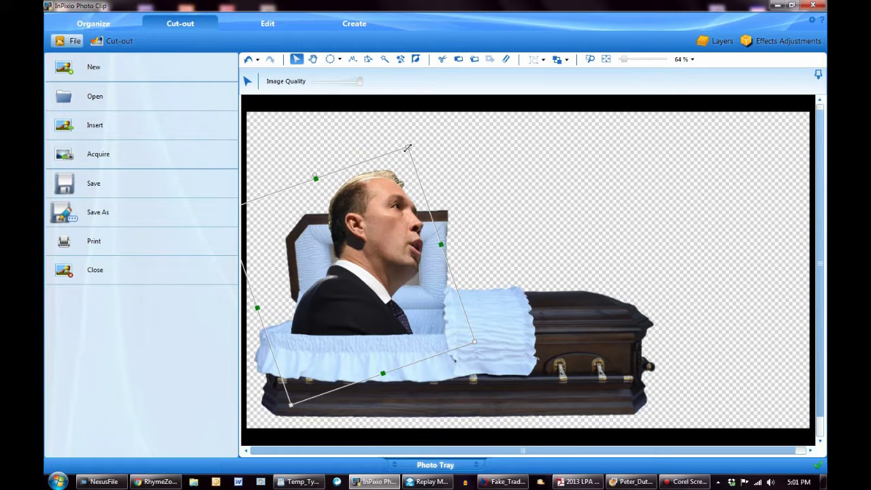
{"action": "left_click_drag", "start_coordinate": [407, 147], "coordinate": [400, 170]}
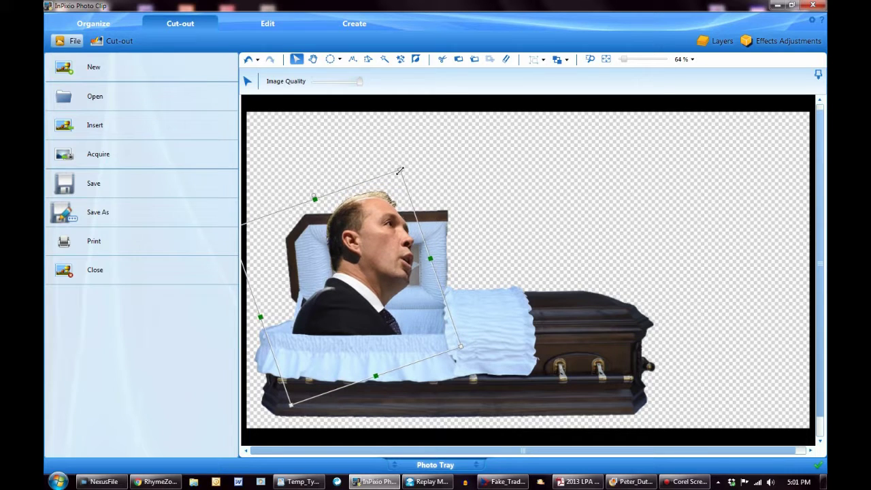
{"action": "left_click_drag", "start_coordinate": [463, 348], "coordinate": [473, 341]}
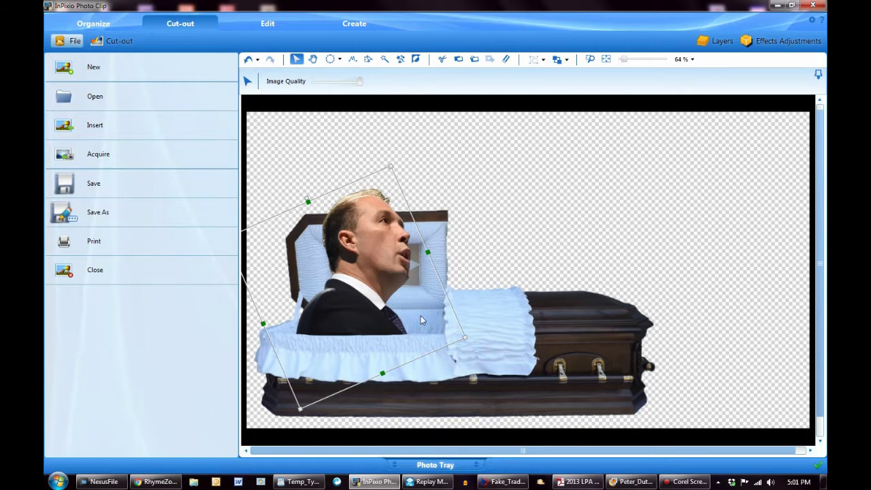
{"action": "left_click_drag", "start_coordinate": [427, 258], "coordinate": [365, 252]}
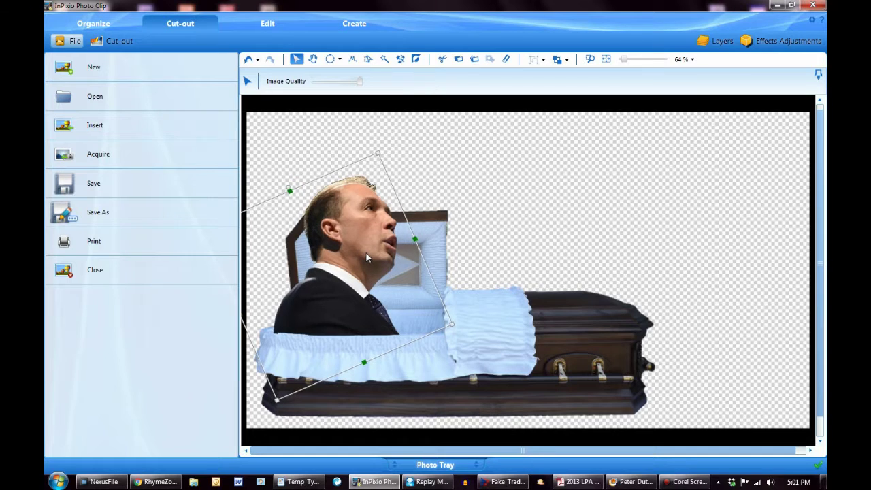
{"action": "left_click", "coordinate": [417, 365]}
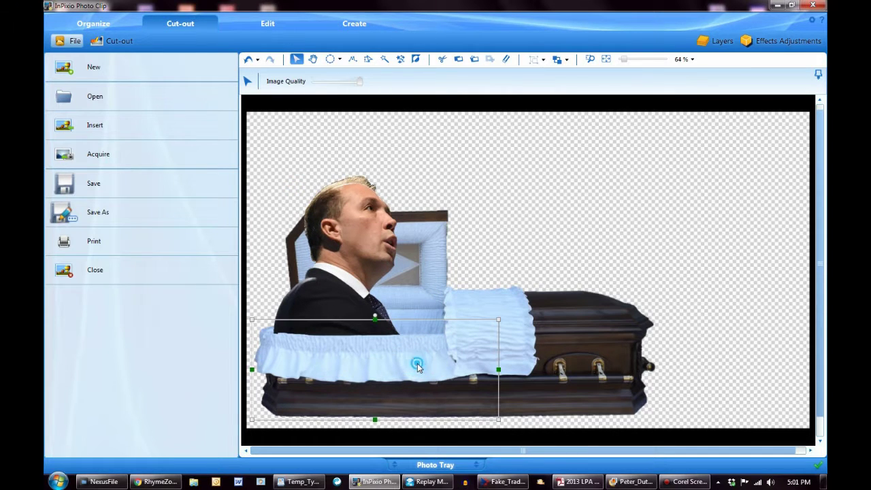
Nudge the coffin front down two pixels and shift the man slightly right
{"action": "key", "text": "Down"}
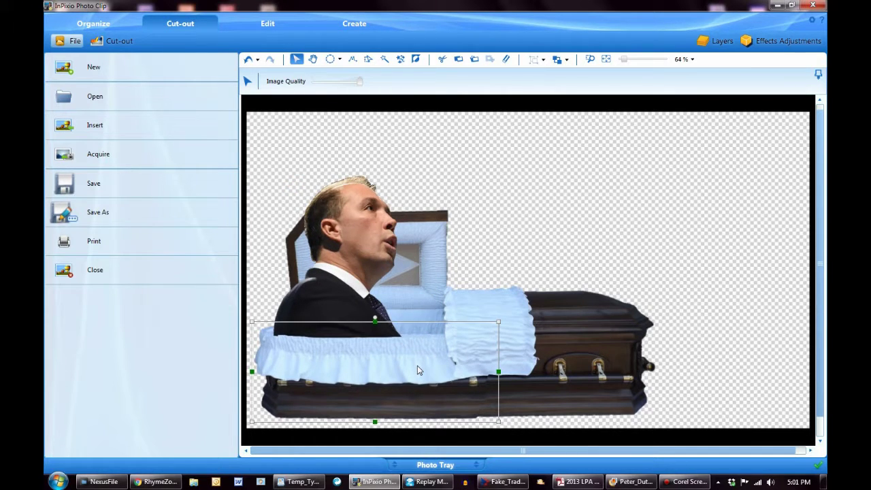
{"action": "key", "text": "Down"}
{"action": "key", "text": "Down"}
{"action": "key", "text": "Down"}
{"action": "key", "text": "Down"}
{"action": "key", "text": "Down"}
{"action": "key", "text": "Down"}
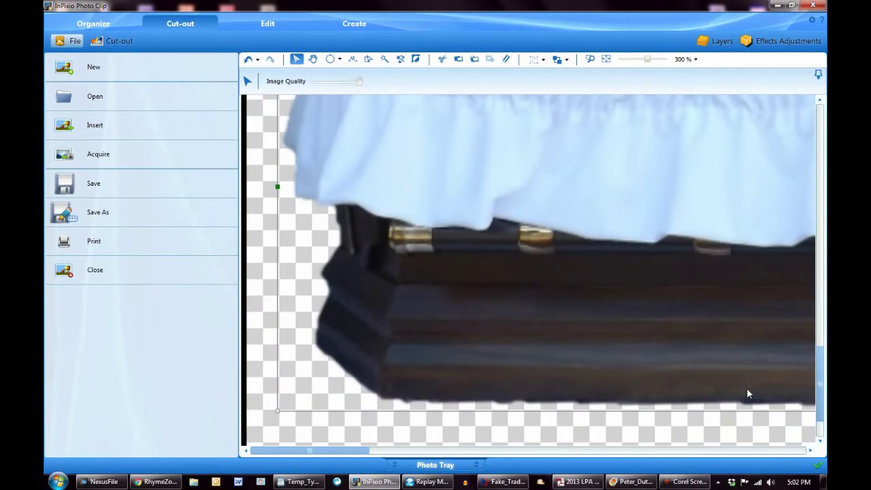
{"action": "left_click", "coordinate": [819, 344]}
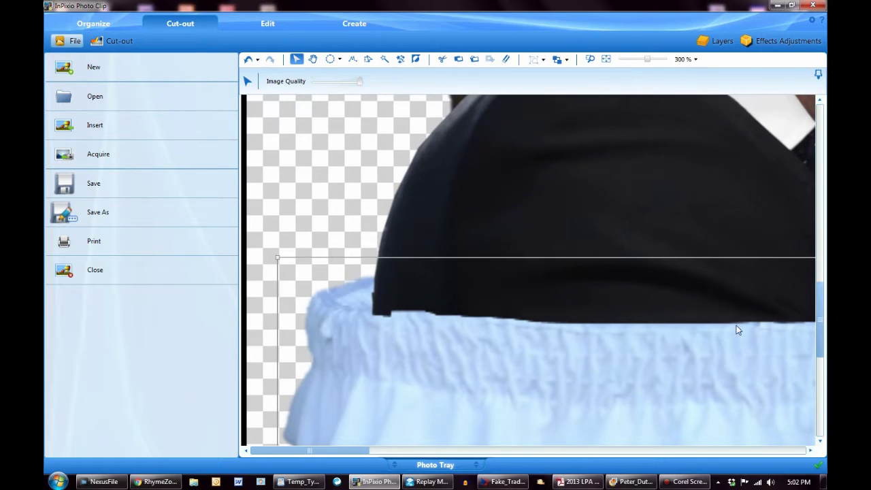
{"action": "mouse_move", "coordinate": [624, 339]}
{"action": "left_mouse_down"}
{"action": "mouse_move", "coordinate": [623, 348]}
{"action": "mouse_move", "coordinate": [624, 338]}
{"action": "left_mouse_up"}
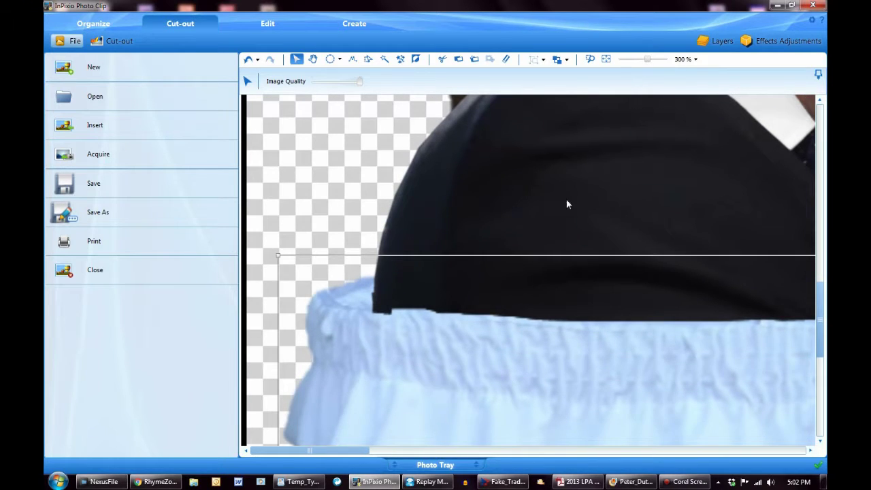
{"action": "left_click_drag", "start_coordinate": [566, 199], "coordinate": [590, 202]}
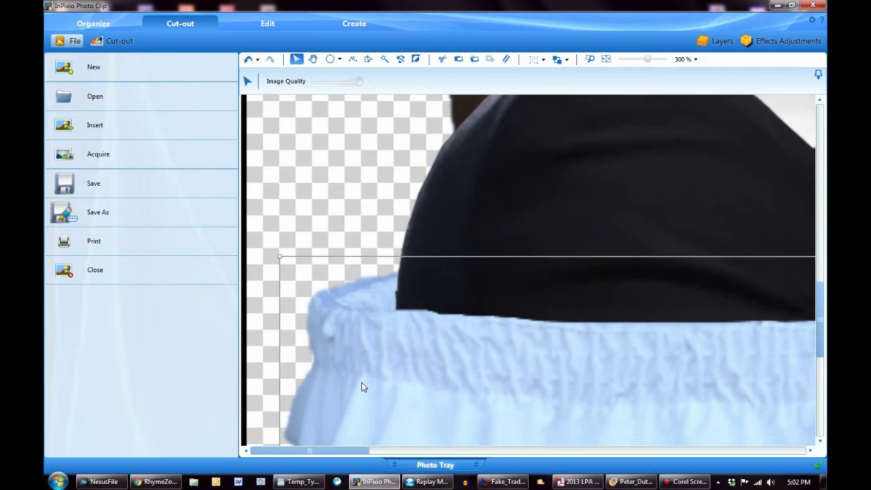
{"action": "left_click_drag", "start_coordinate": [359, 449], "coordinate": [504, 455]}
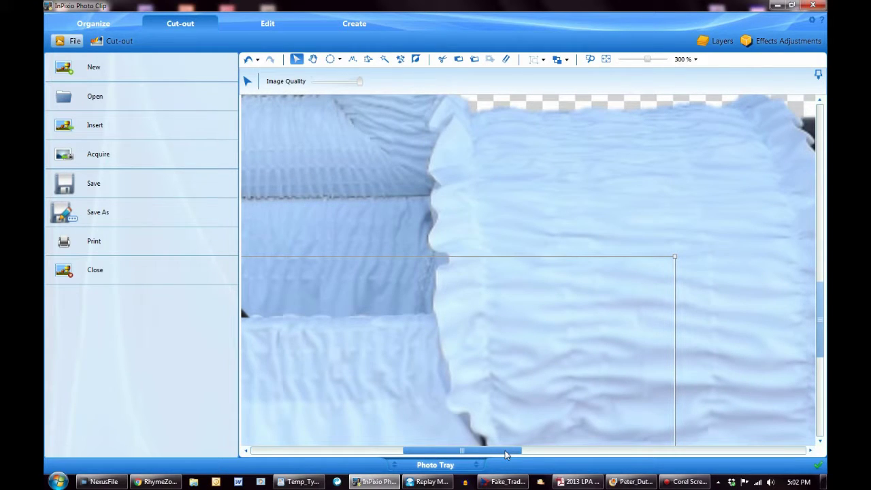
{"action": "left_click", "coordinate": [605, 60]}
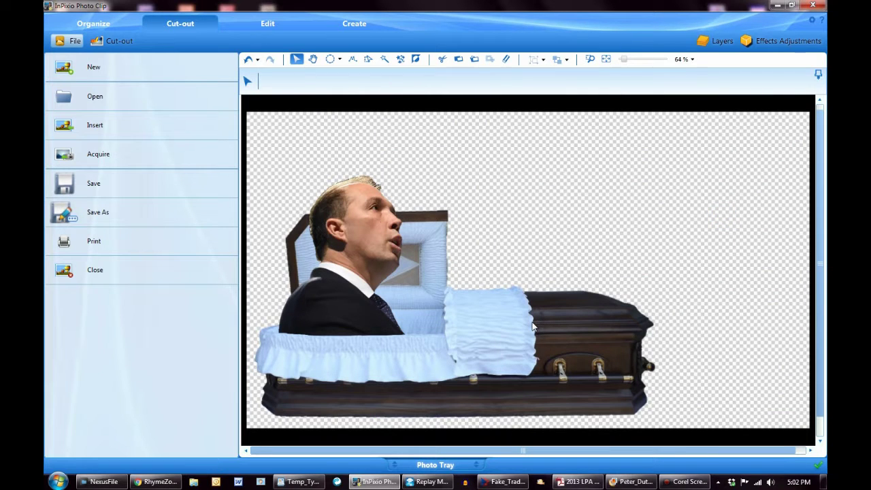
Shrink the man from the side and top, move him up-right, and tilt him slightly clockwise
{"action": "left_click", "coordinate": [359, 193]}
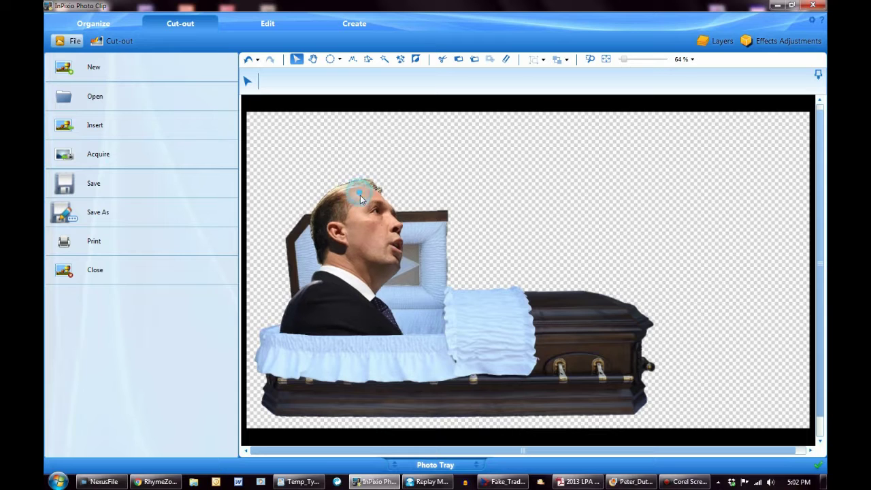
{"action": "left_click_drag", "start_coordinate": [386, 153], "coordinate": [374, 188]}
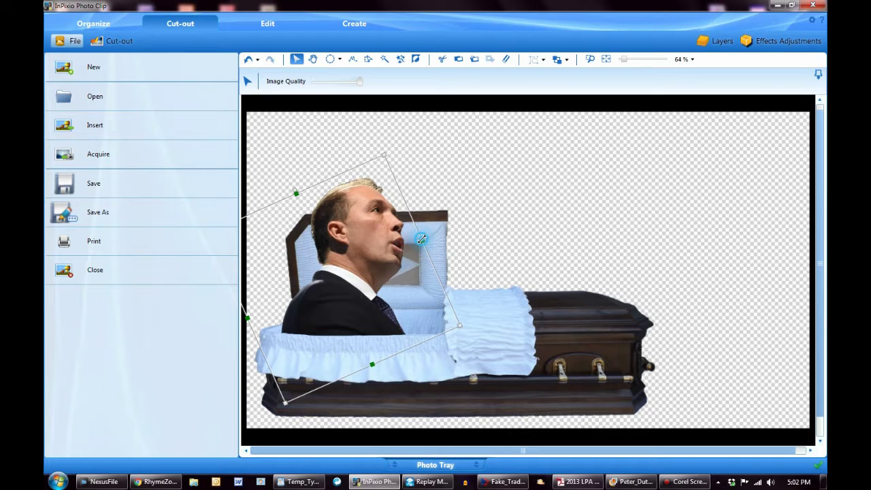
{"action": "left_click_drag", "start_coordinate": [421, 239], "coordinate": [404, 249]}
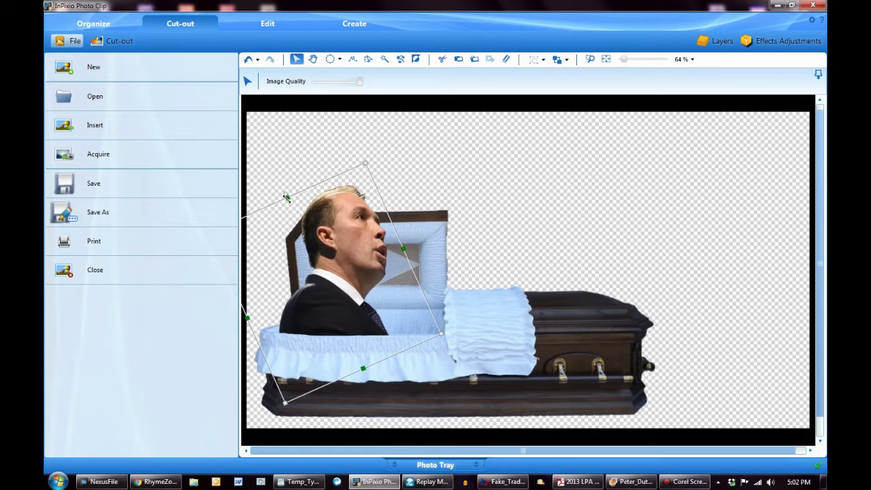
{"action": "left_click_drag", "start_coordinate": [286, 198], "coordinate": [294, 215]}
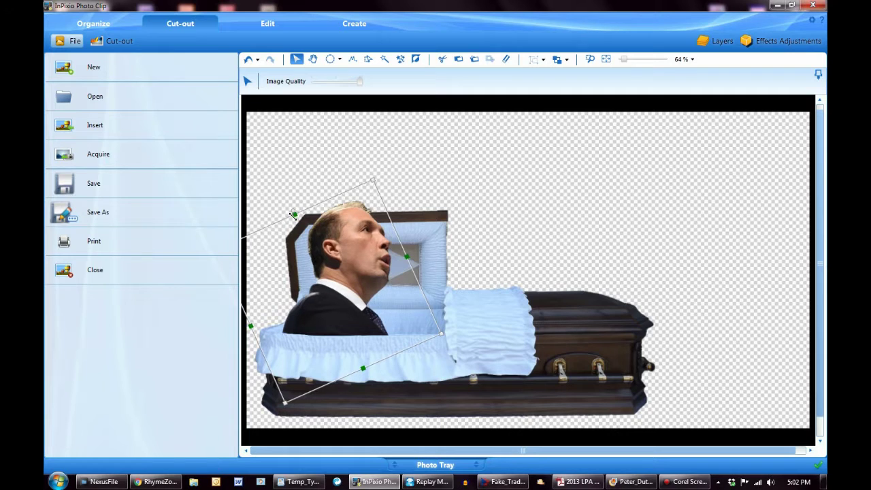
{"action": "left_click_drag", "start_coordinate": [353, 238], "coordinate": [366, 226]}
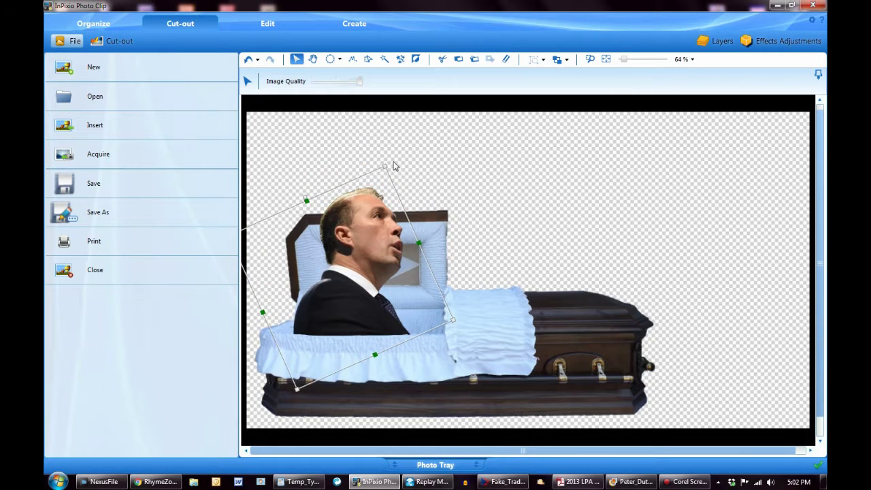
{"action": "left_click_drag", "start_coordinate": [389, 161], "coordinate": [399, 167]}
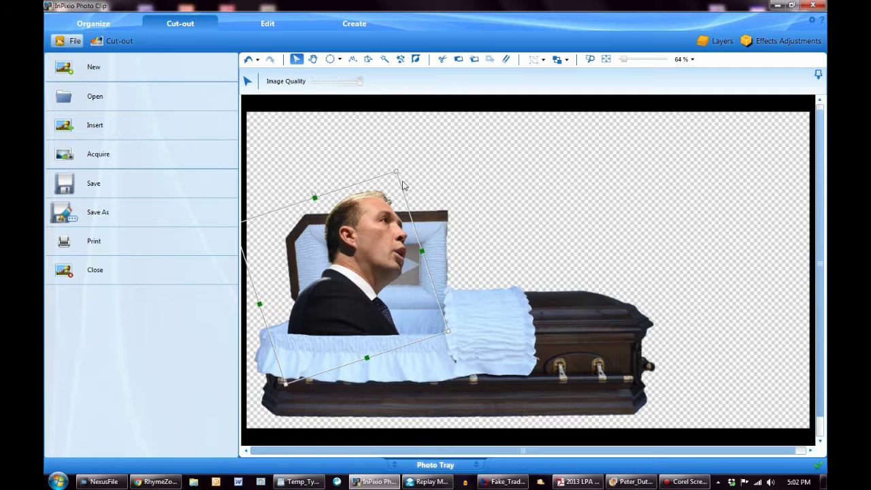
{"action": "left_click", "coordinate": [679, 294]}
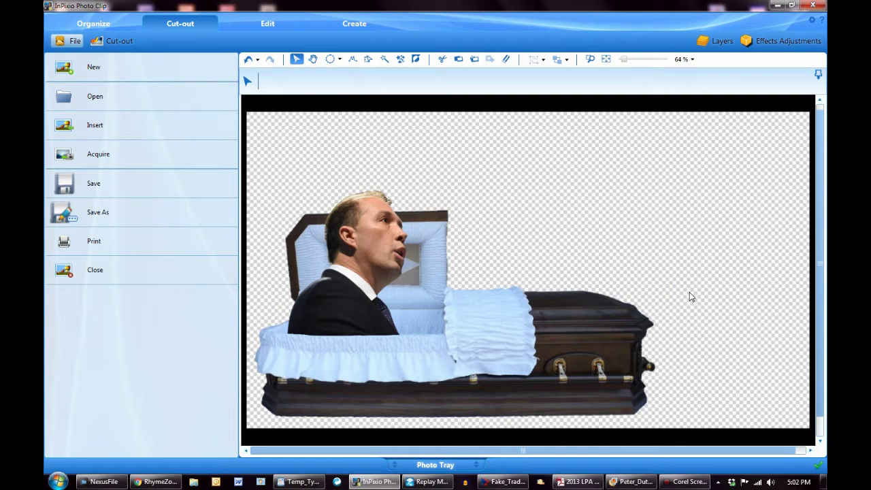